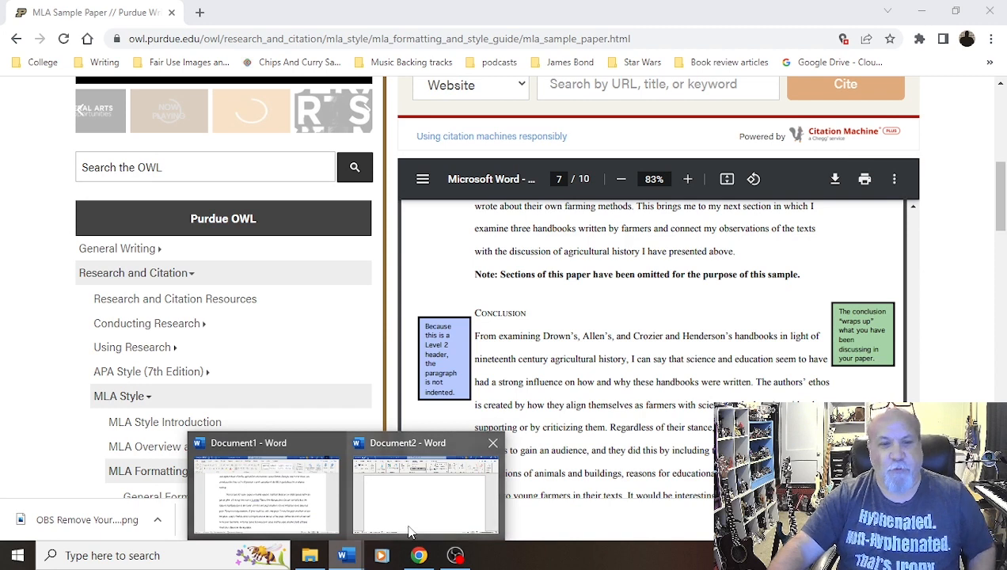
Switch to the blank Document2 in Word and clear a stray character
left_click(408, 524)
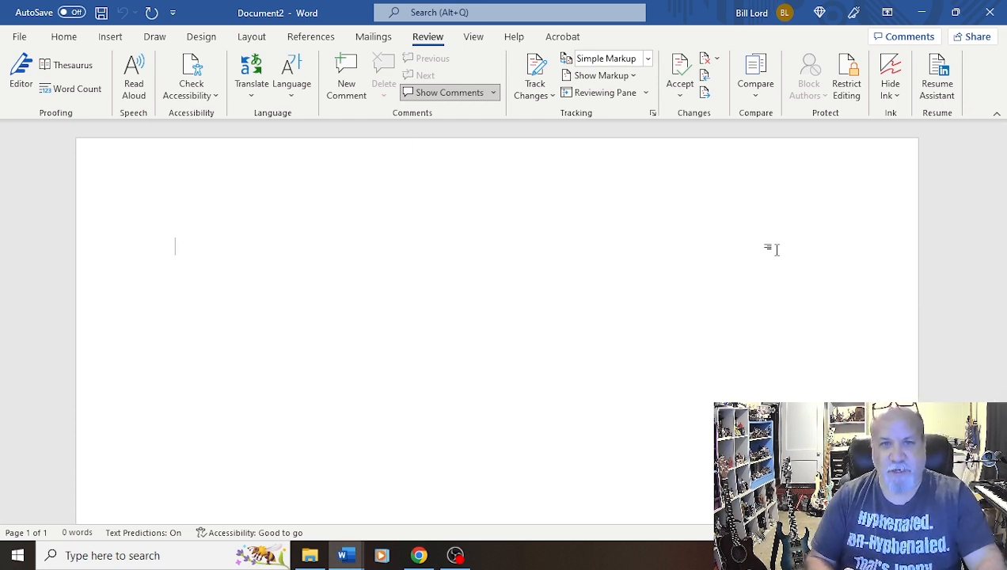
type("A")
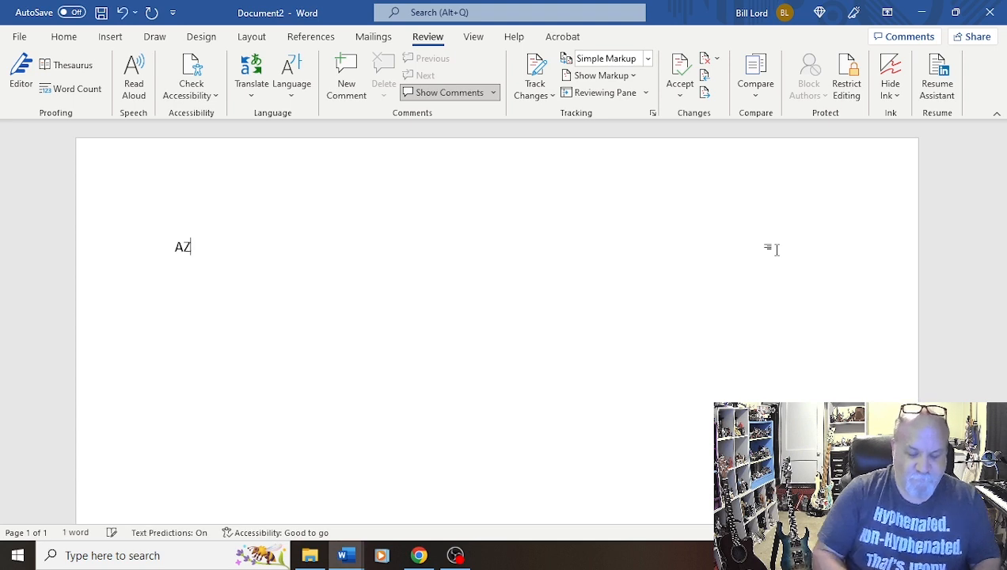
key("BackSpace")
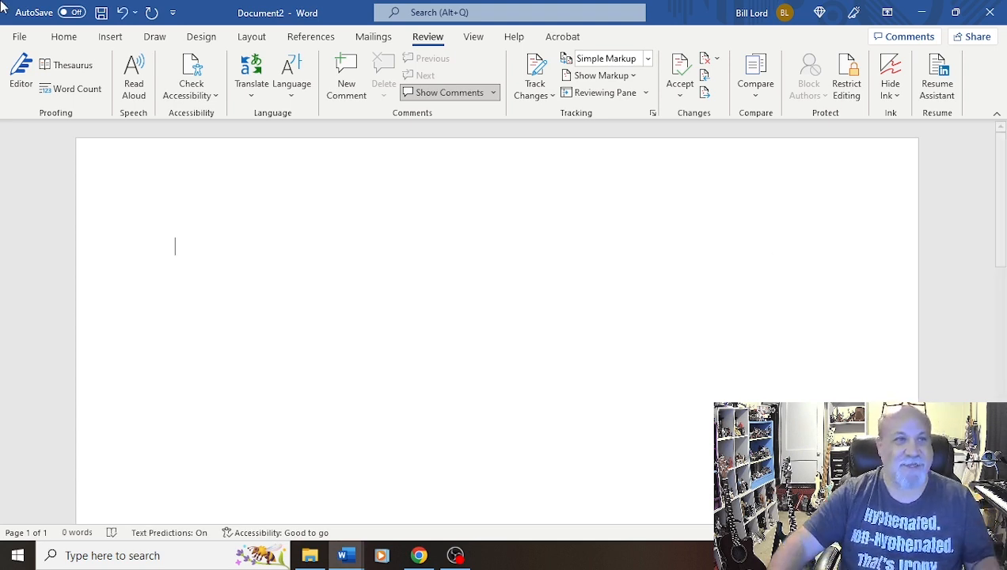
left_click(63, 38)
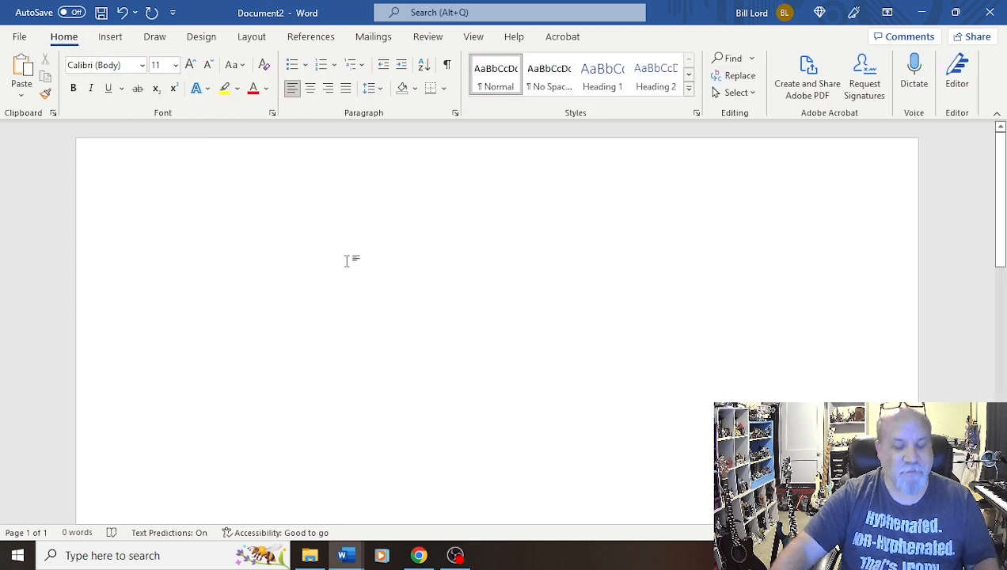
Type the student's name on the first line and set it to Times New Roman, 12 pt
type("Arnold ")
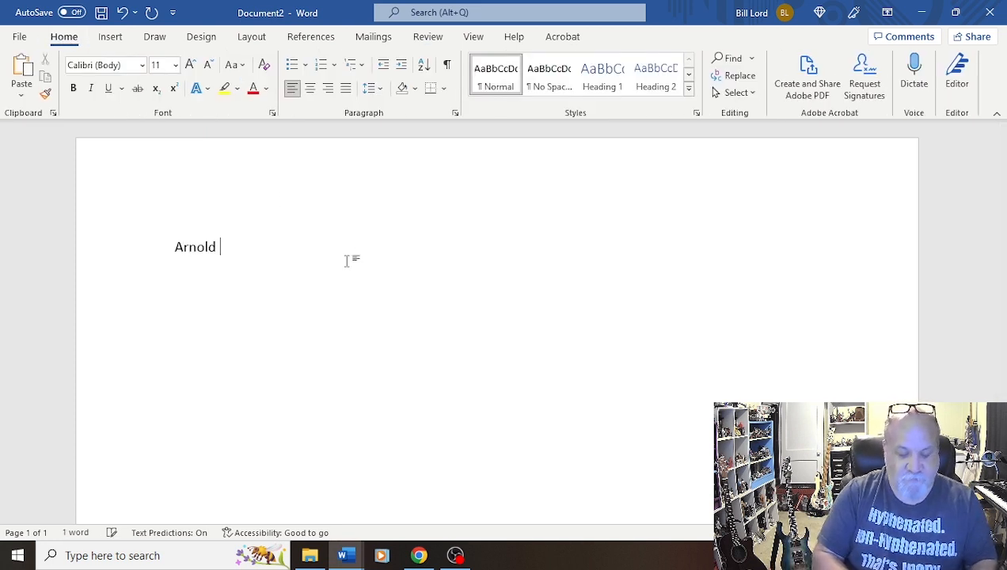
type("Friend")
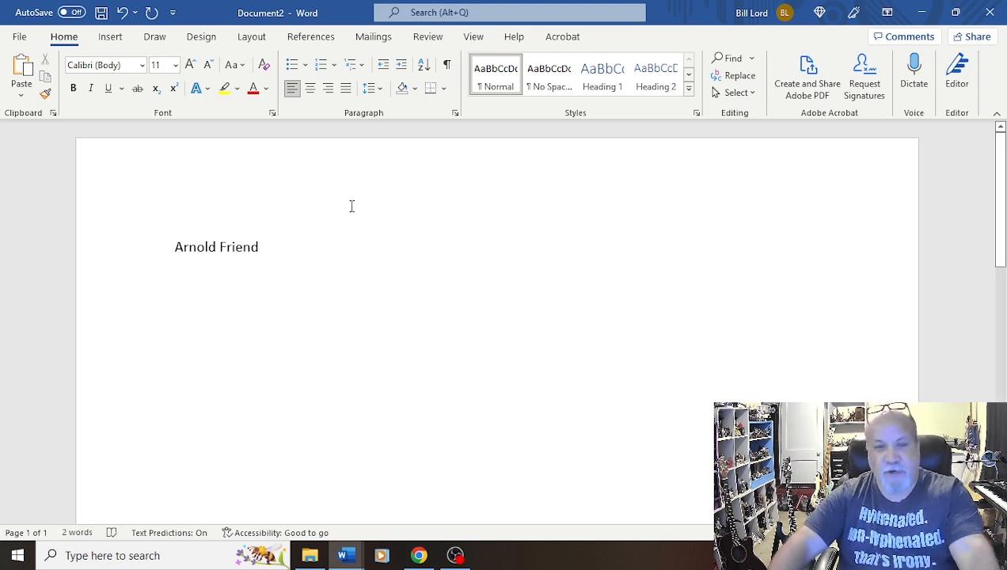
left_click_drag(176, 247, 264, 252)
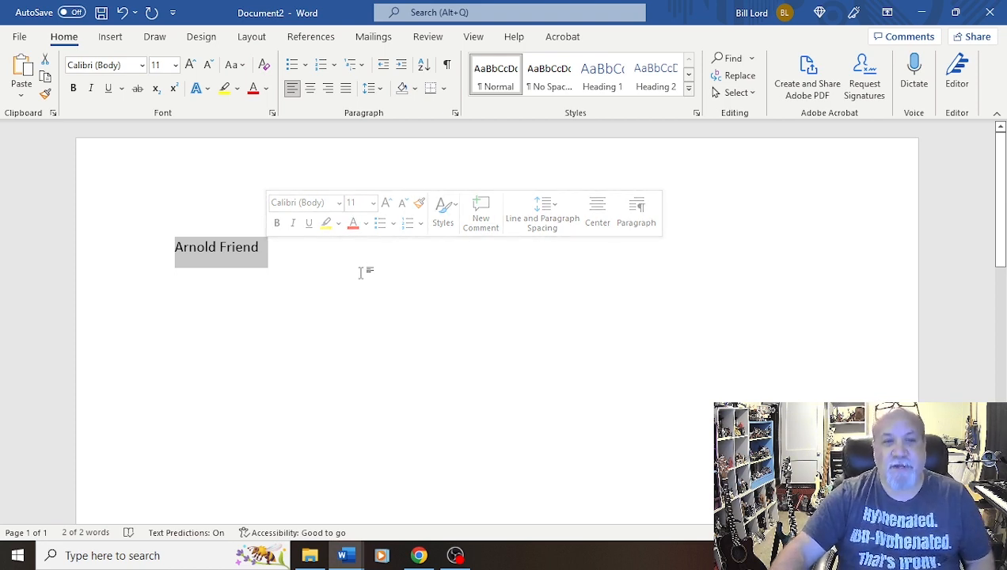
left_click(339, 203)
left_click(317, 310)
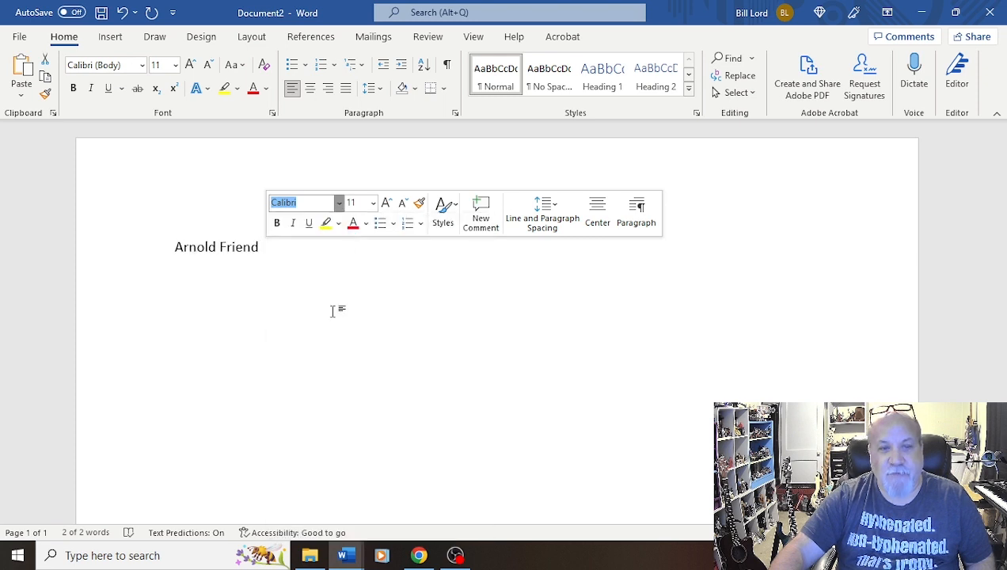
left_click(372, 203)
left_click(355, 287)
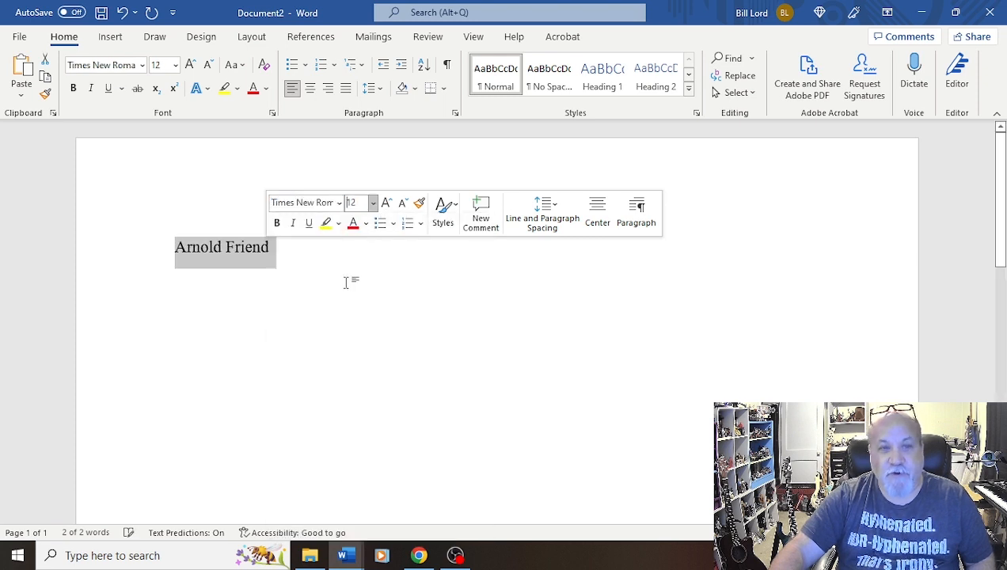
left_click(279, 254)
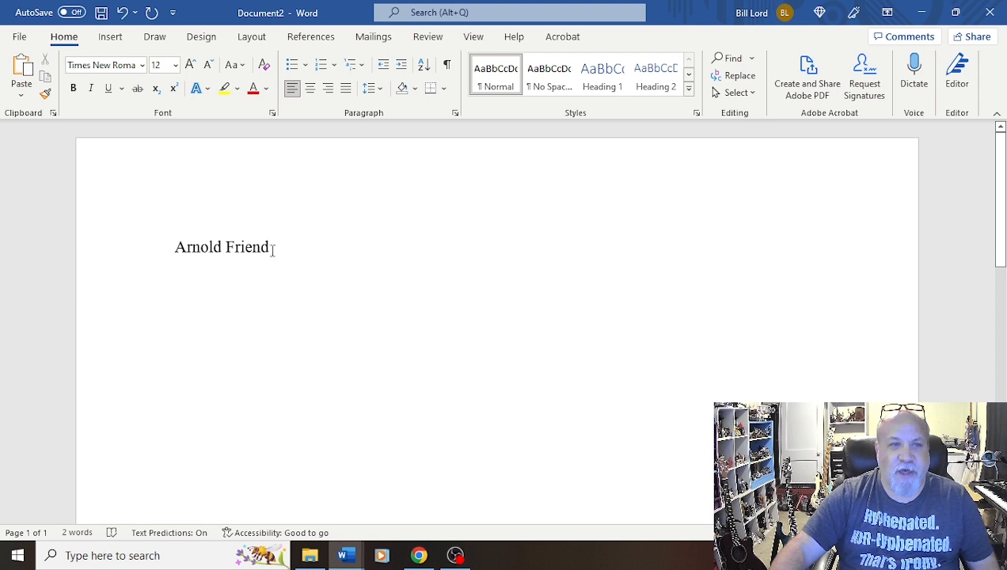
Add the instructor's name, with the Prof. title, on a new second line
key("Return")
type("P")
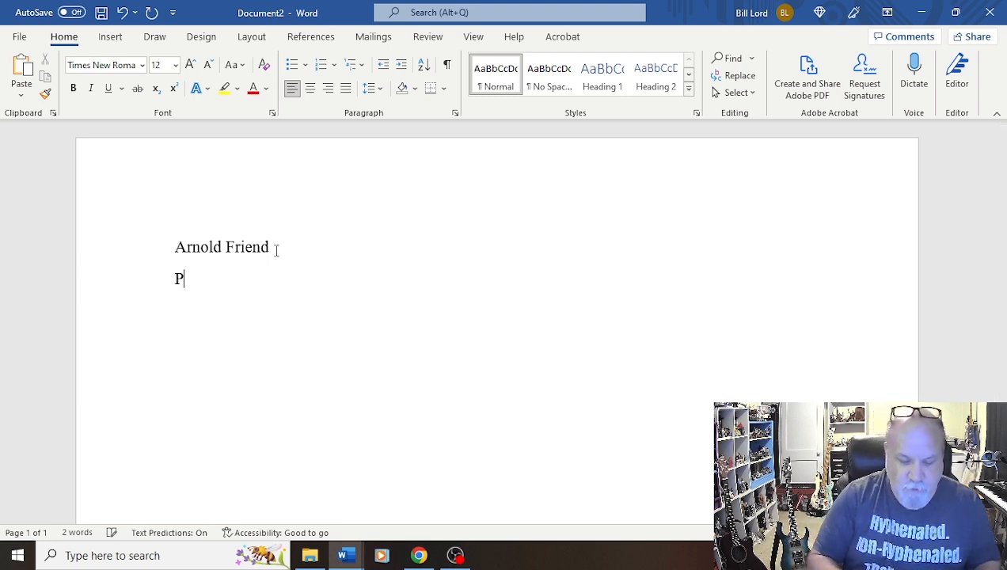
type("rof. ")
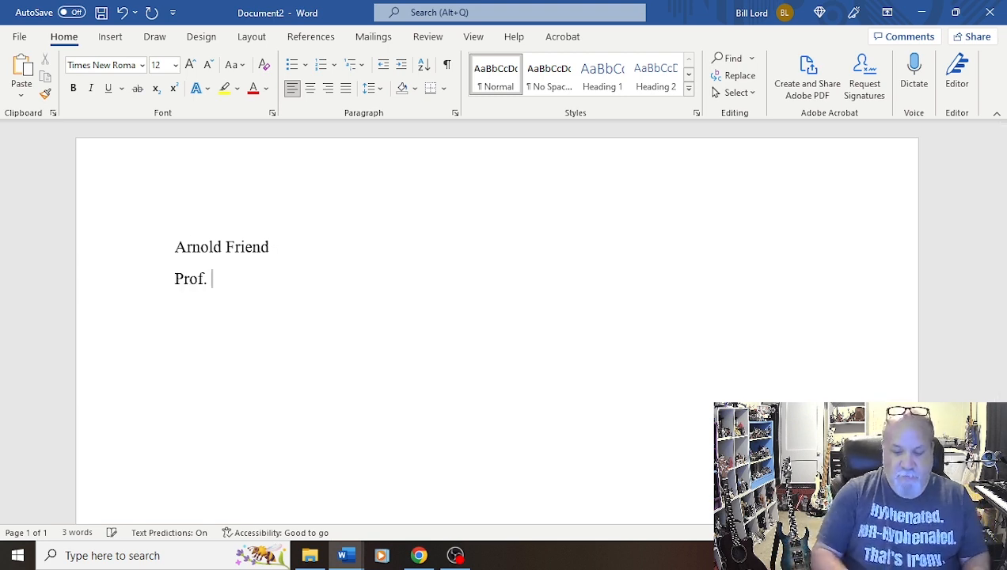
type("Panda")
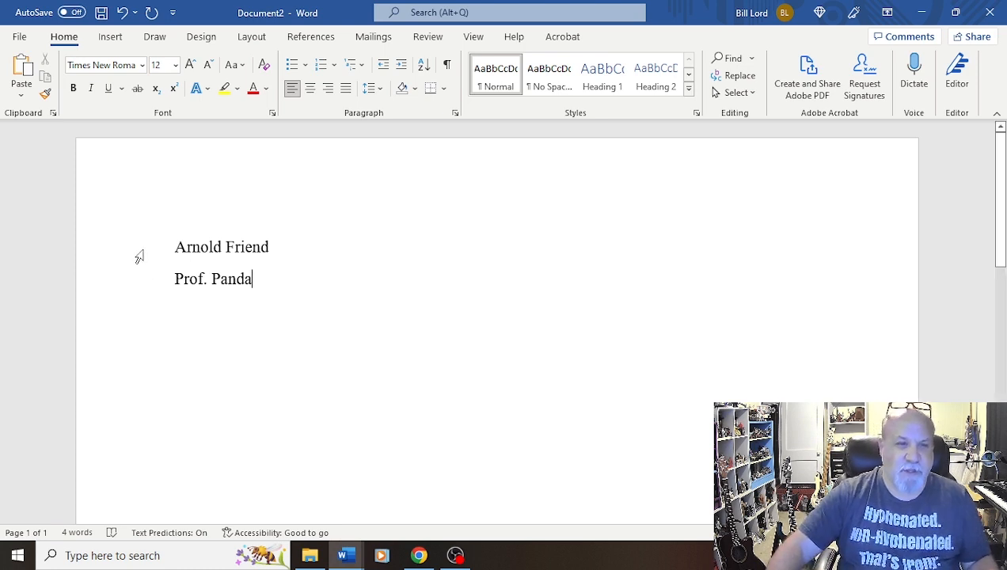
Add the course line EGL 2070 RD01 on the third line
key("Return")
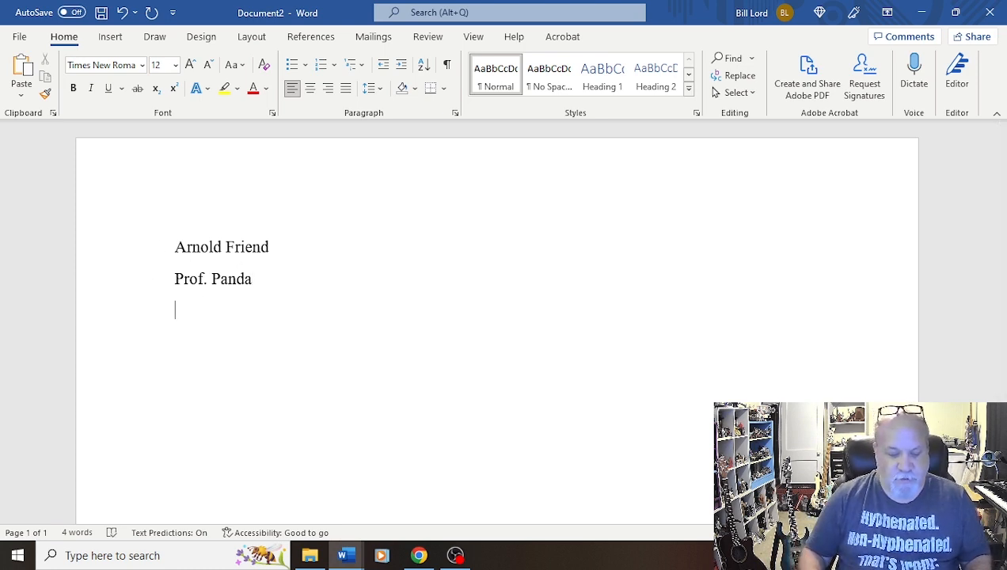
type("EGL ")
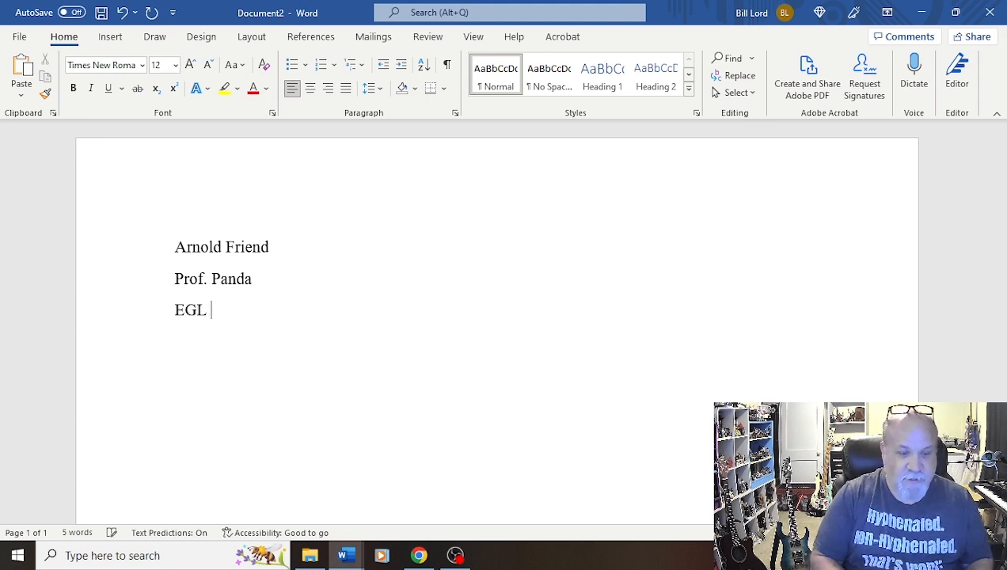
type("2070")
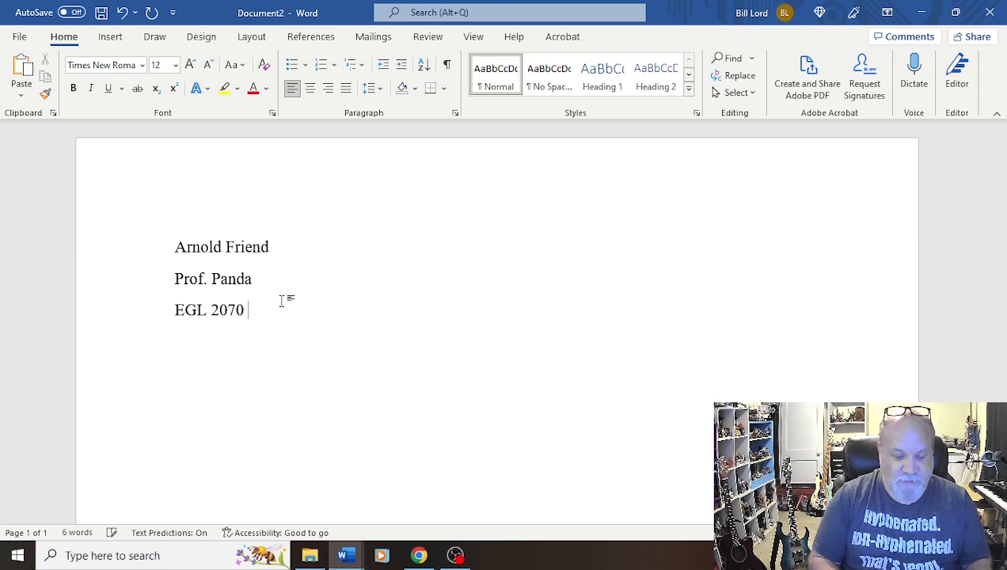
type(" RD01")
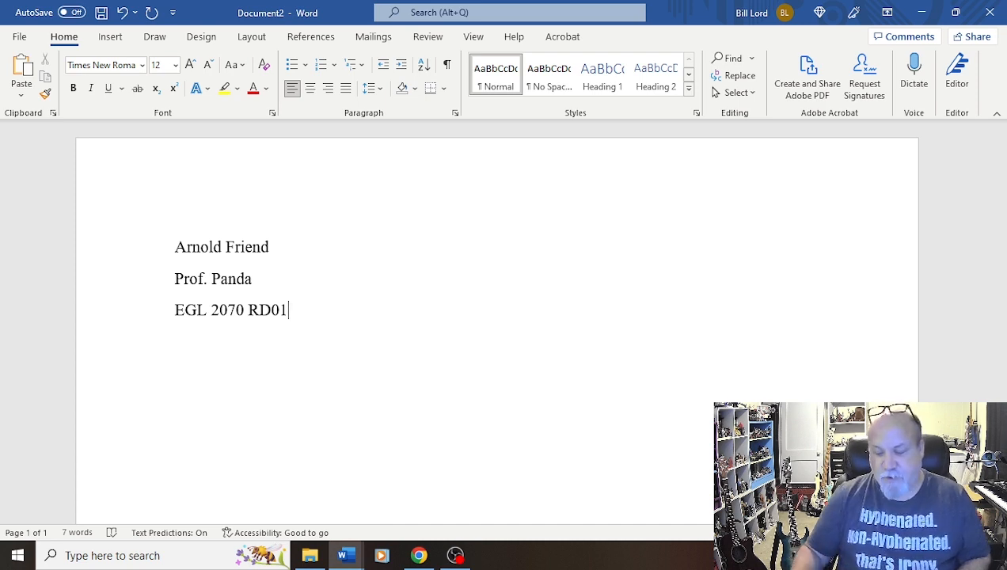
Add the date 20 August 2022 on the fourth line and start a new line
key("Return")
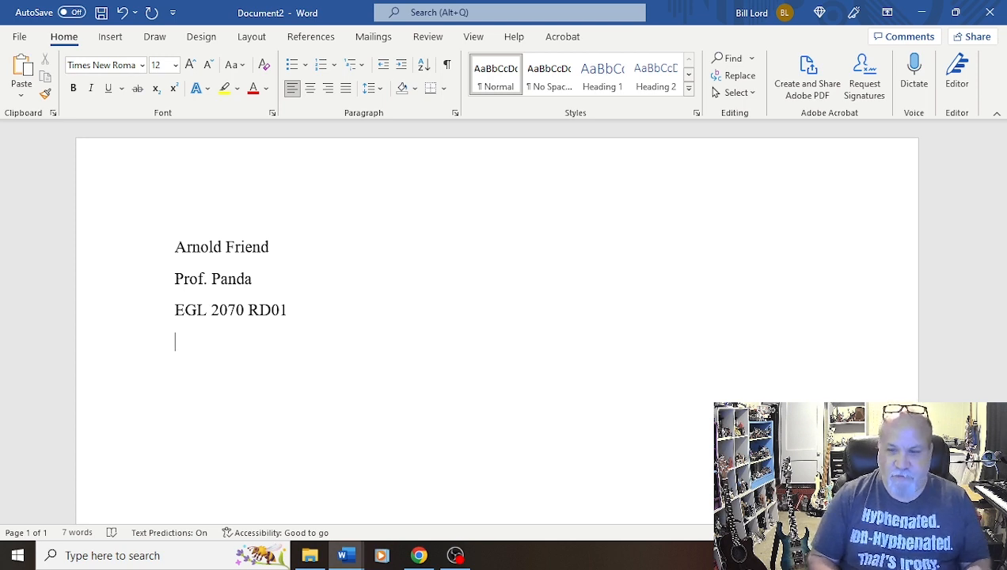
type("20")
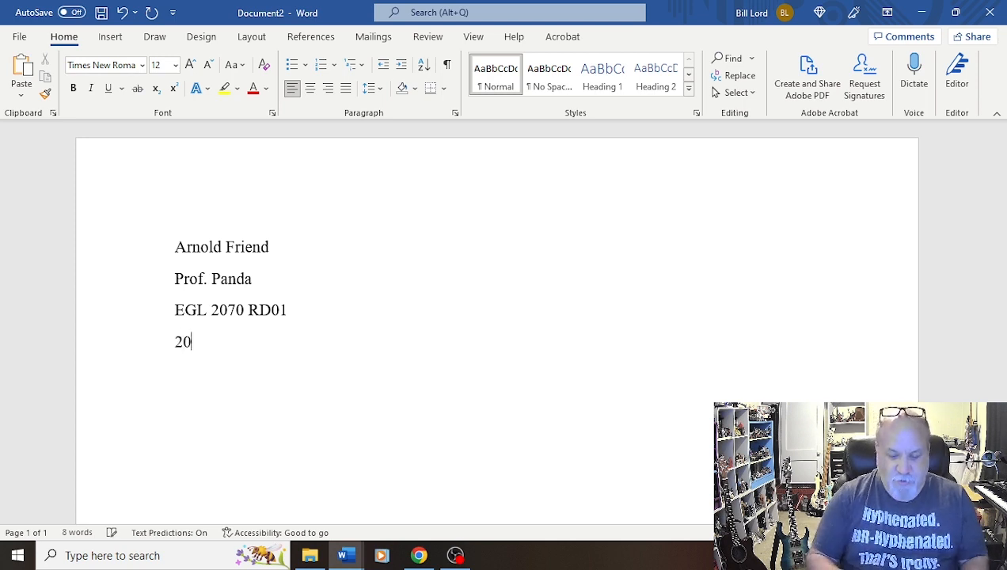
type(" August")
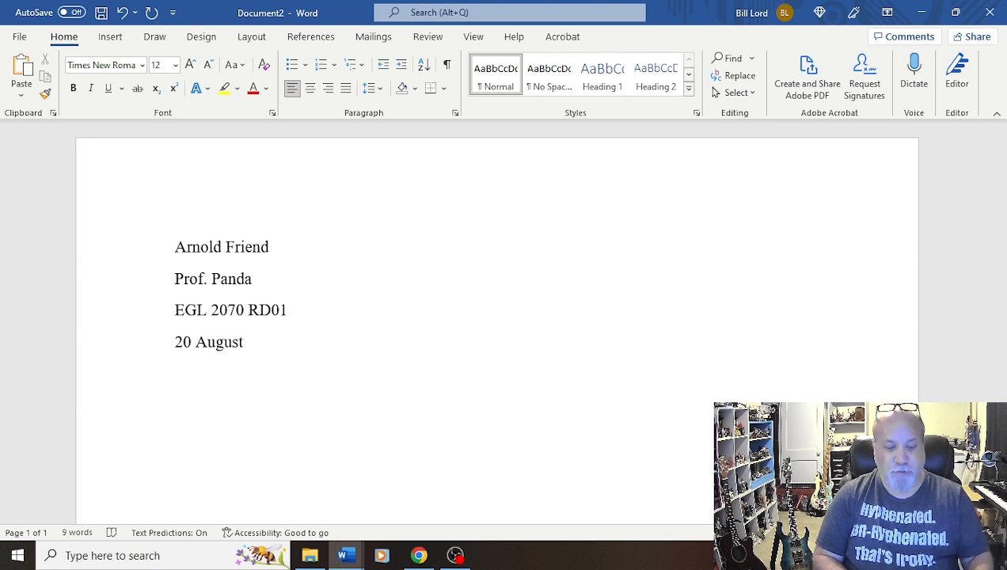
type("2022")
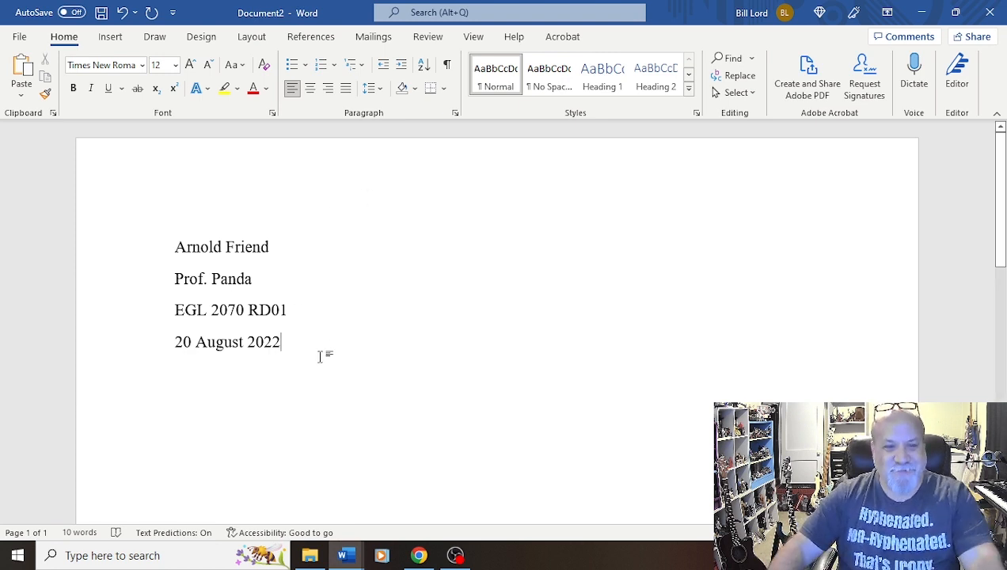
key("Return")
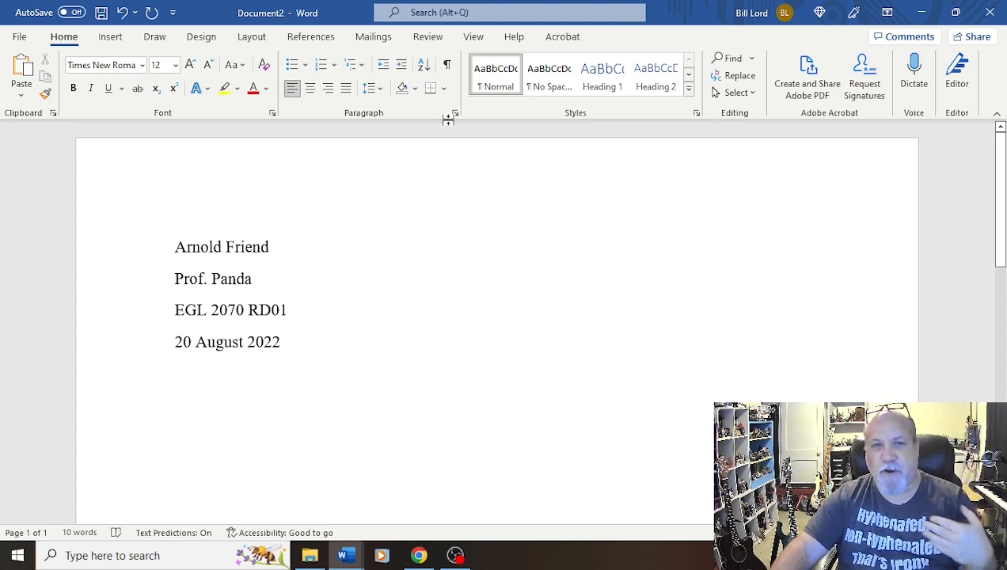
Select the whole document and set double line spacing with no extra space between same-style paragraphs
left_click_drag(199, 375, 153, 227)
left_click(180, 385)
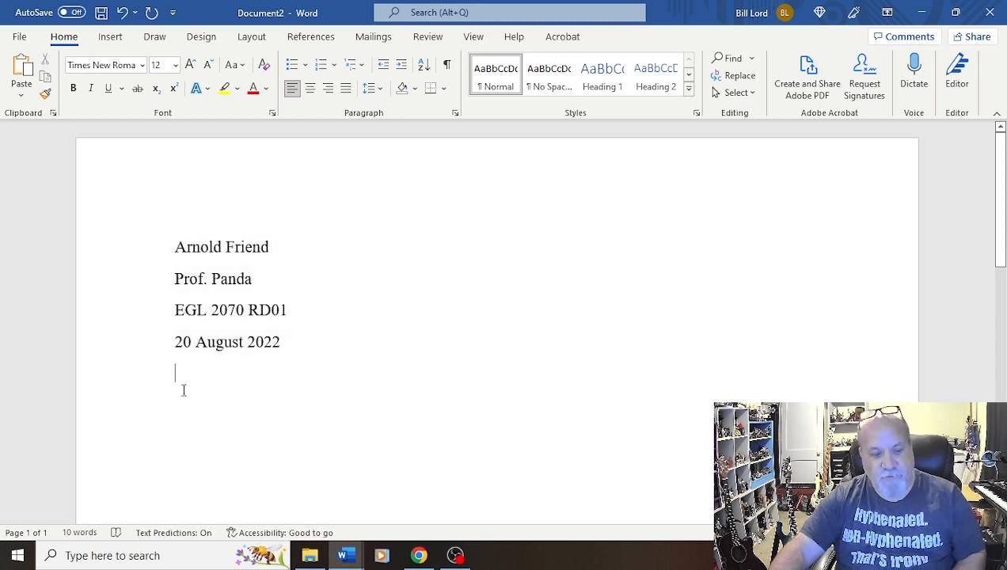
key("ctrl+a")
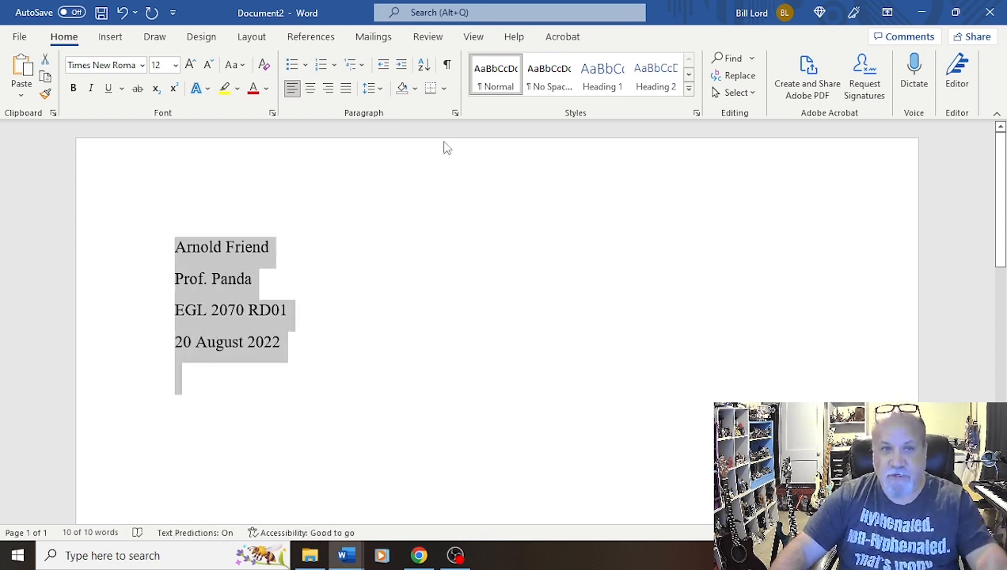
right_click(241, 302)
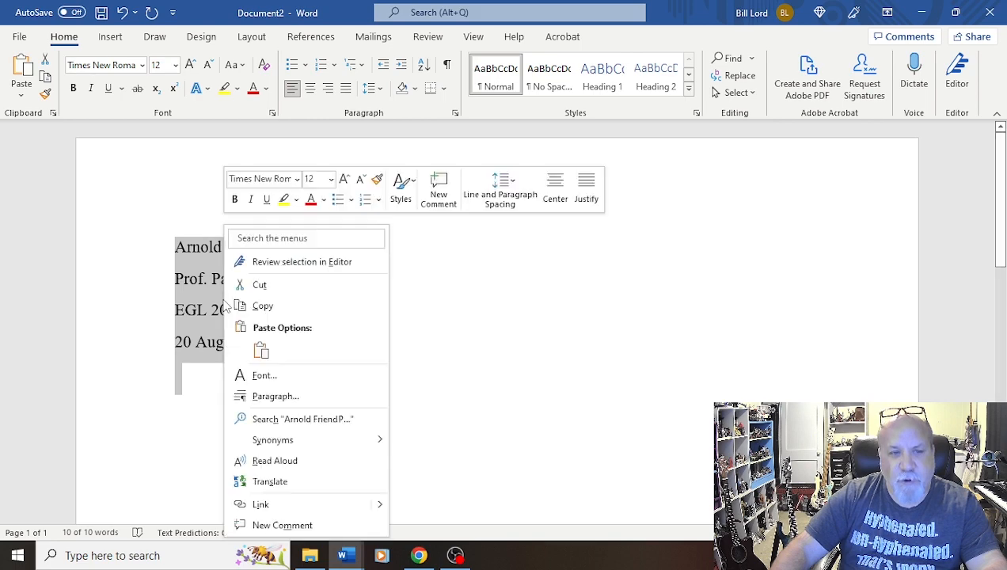
left_click(388, 307)
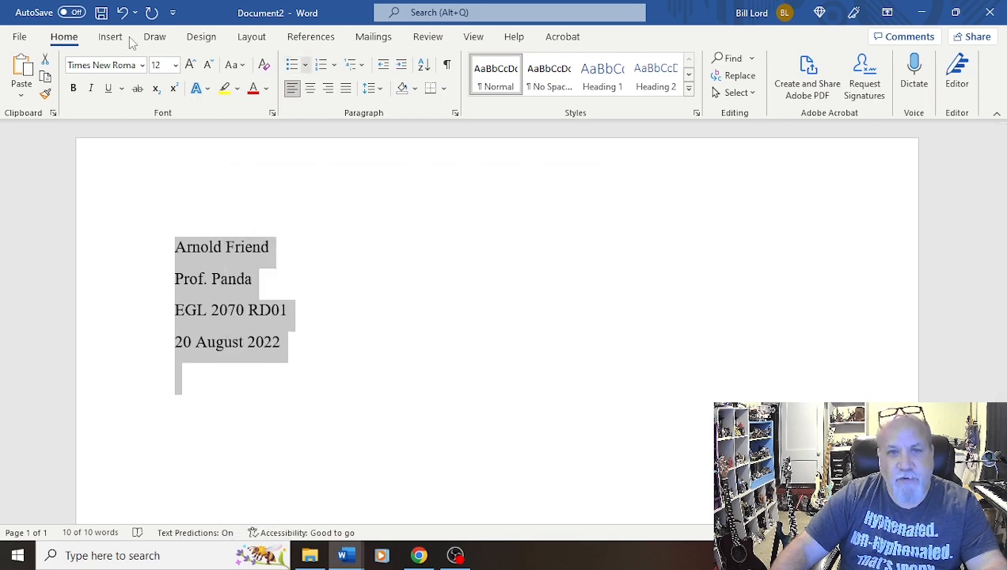
left_click(455, 112)
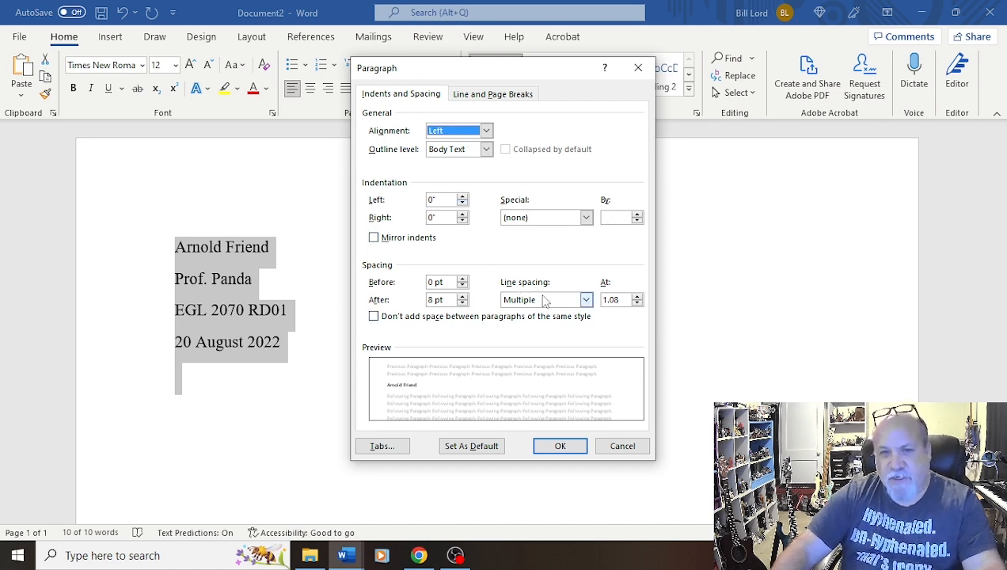
left_click(374, 317)
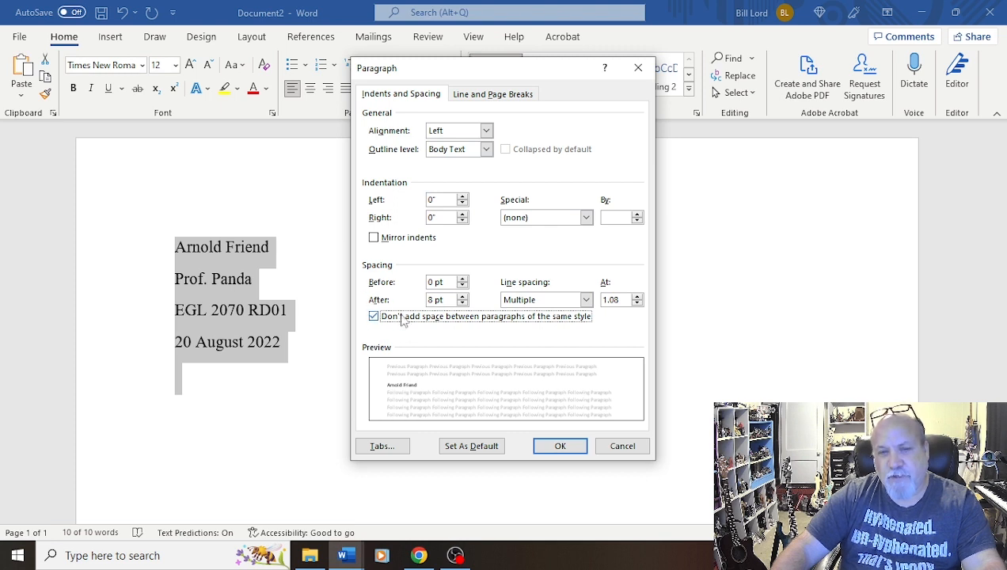
left_click(586, 299)
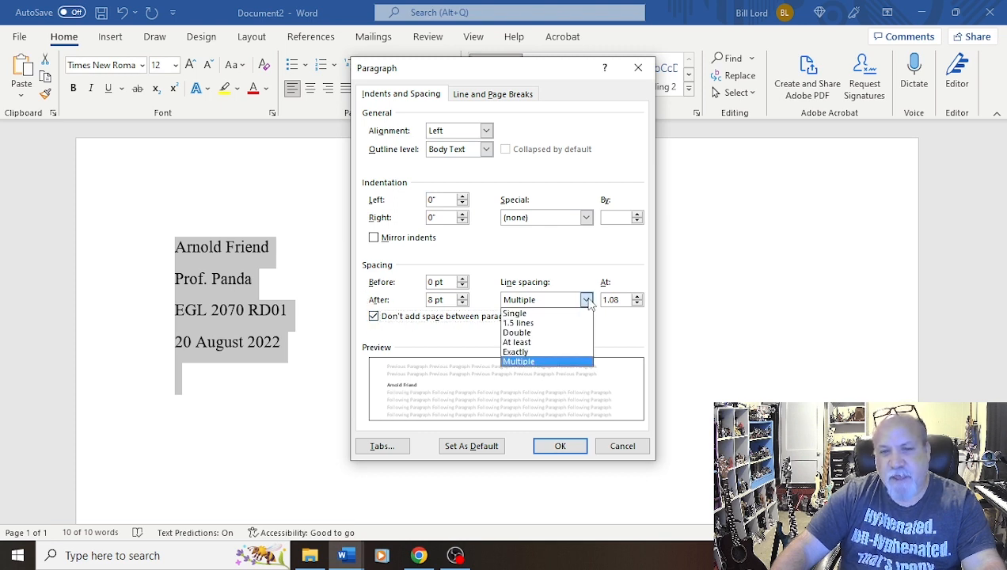
left_click(517, 335)
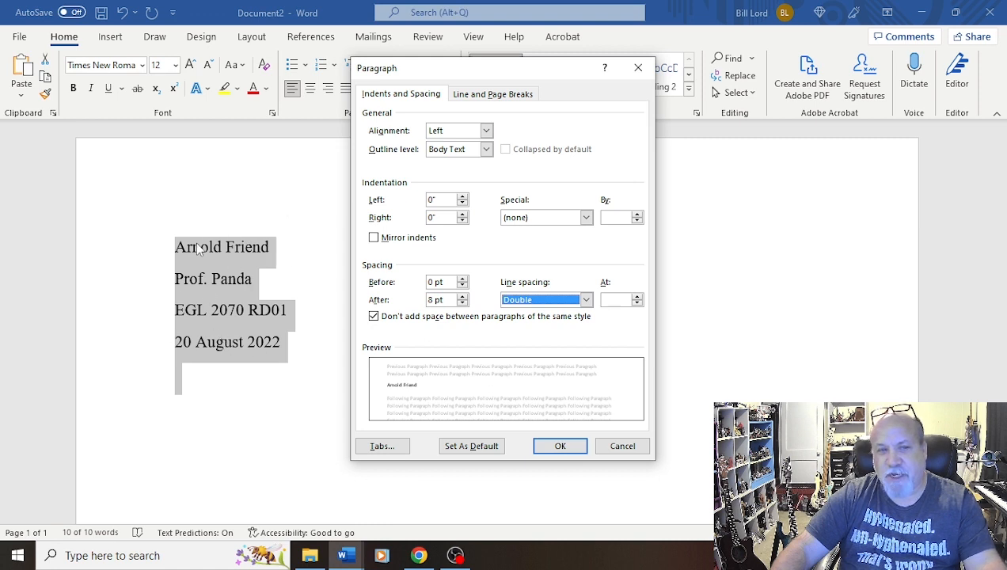
left_click(564, 446)
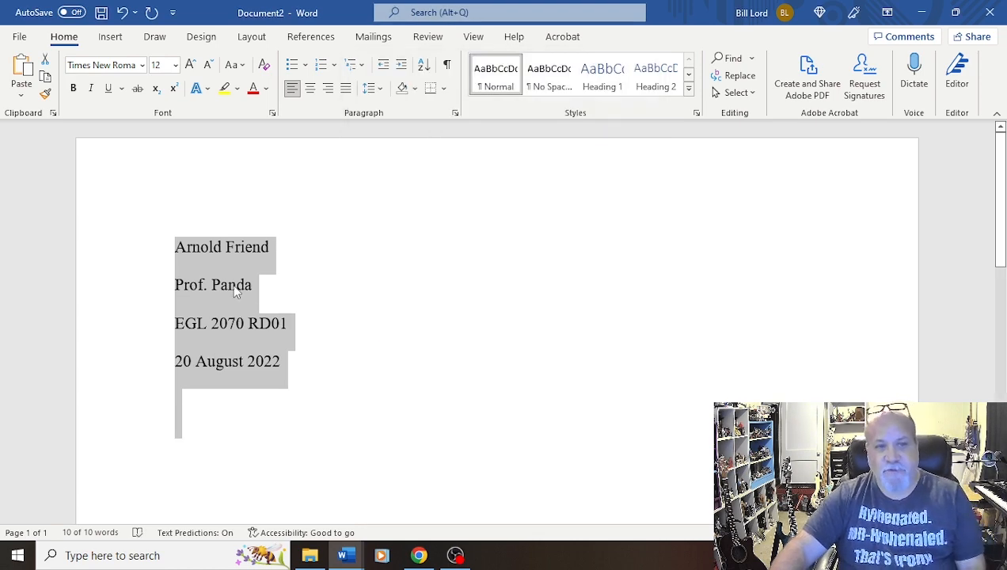
Type the title A Creative Title on the line below the date
left_click(236, 290)
left_click_drag(211, 391, 284, 387)
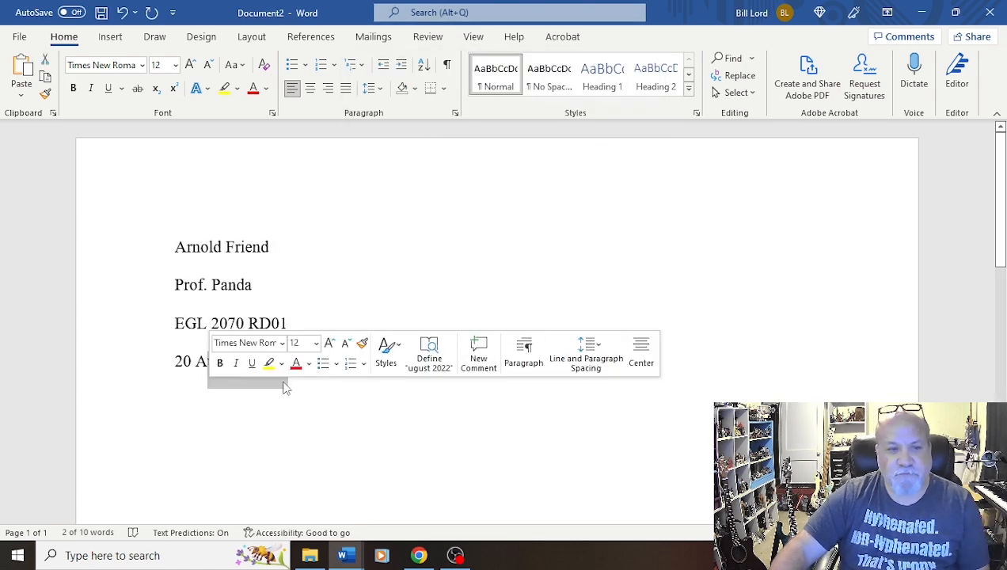
left_click(302, 412)
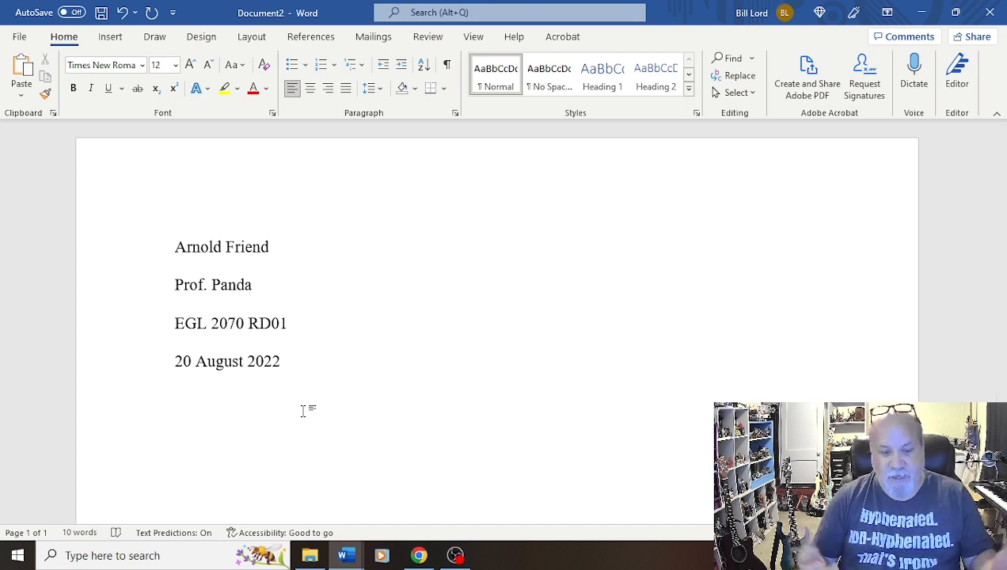
type("A ")
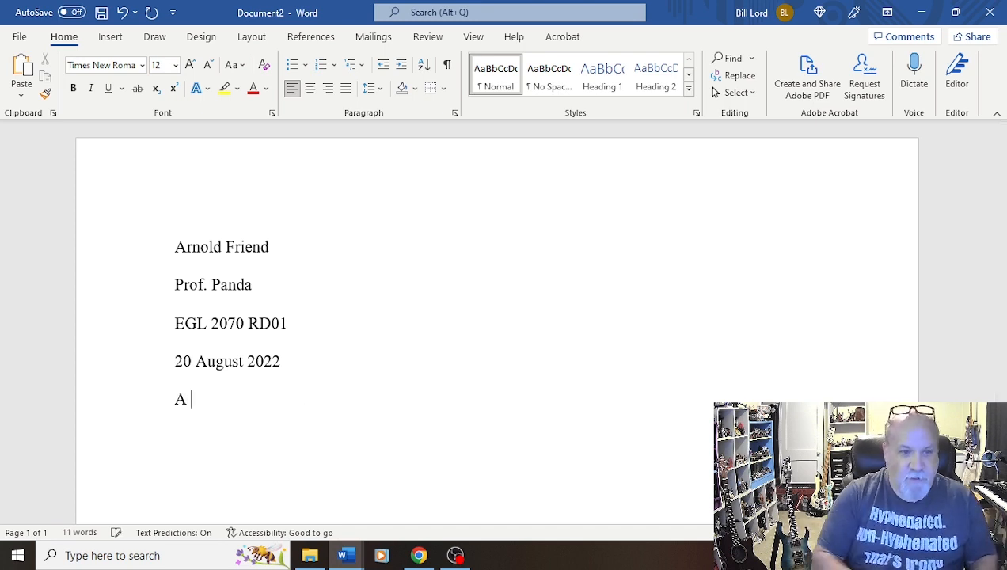
type("Creative Title")
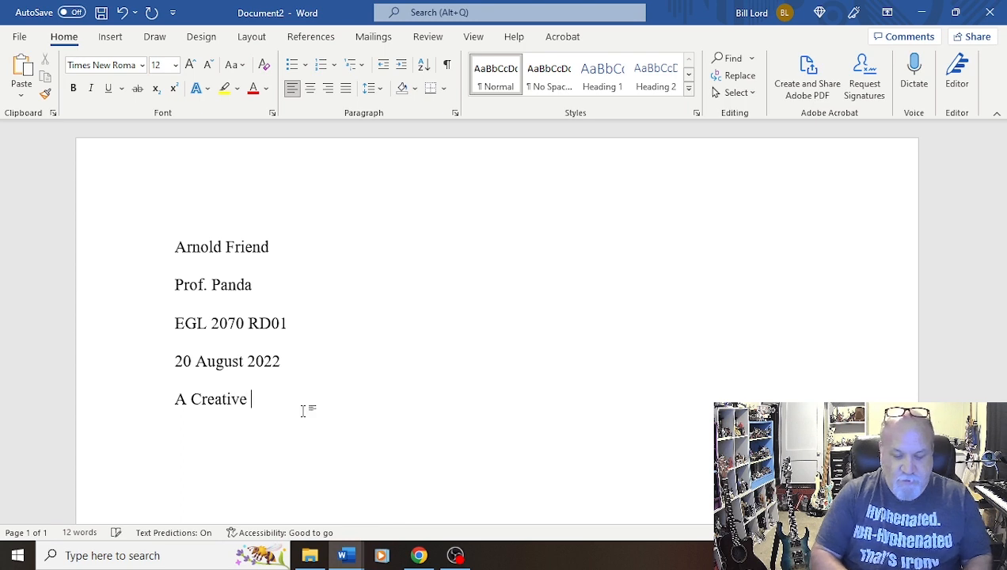
Center the title line A Creative Title
key("ctrl+Left")
key("ctrl+Left")
key("ctrl+Left")
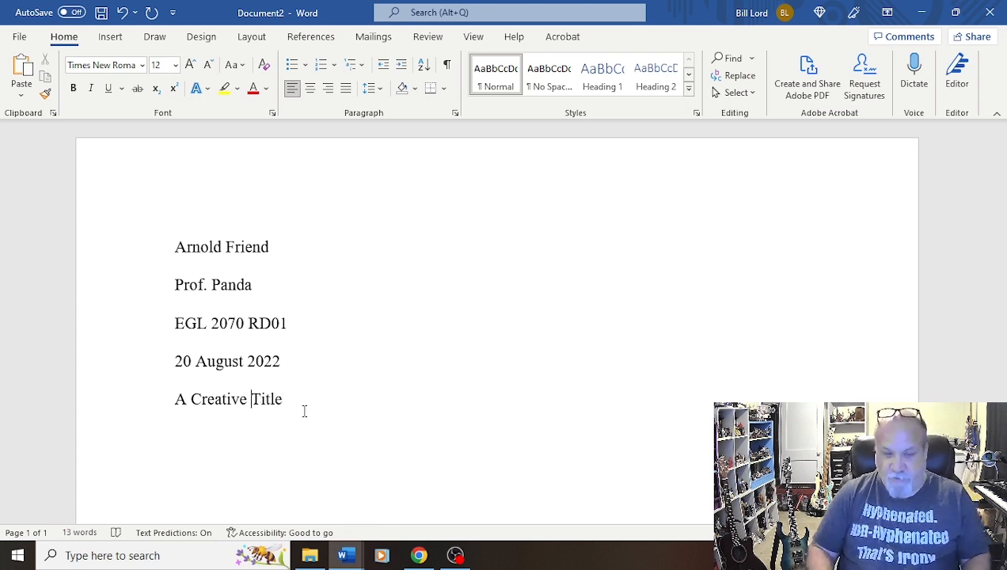
key("ctrl+e")
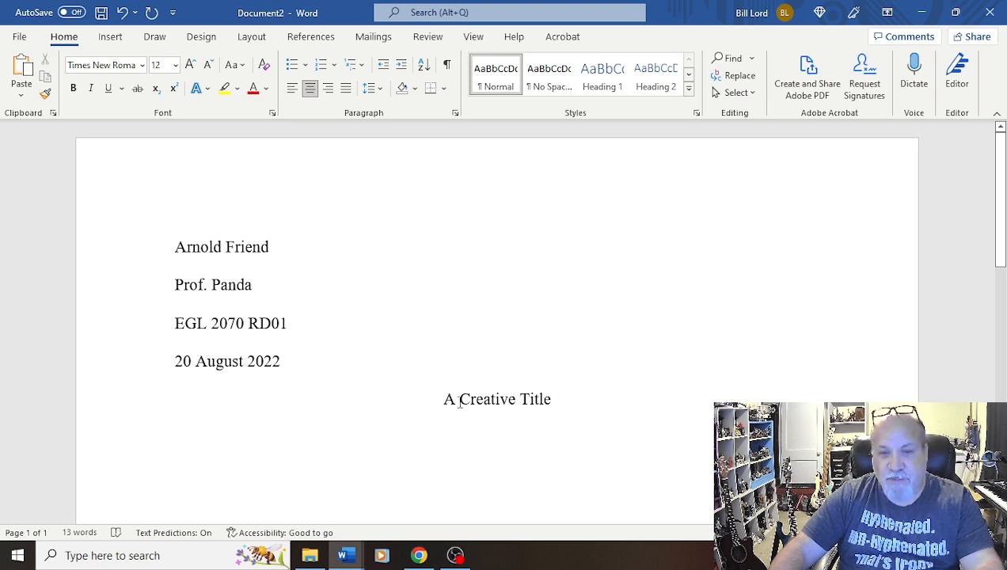
Add the body line This will be the first line. below the title, left-aligned and indented with a tab
left_click(400, 377)
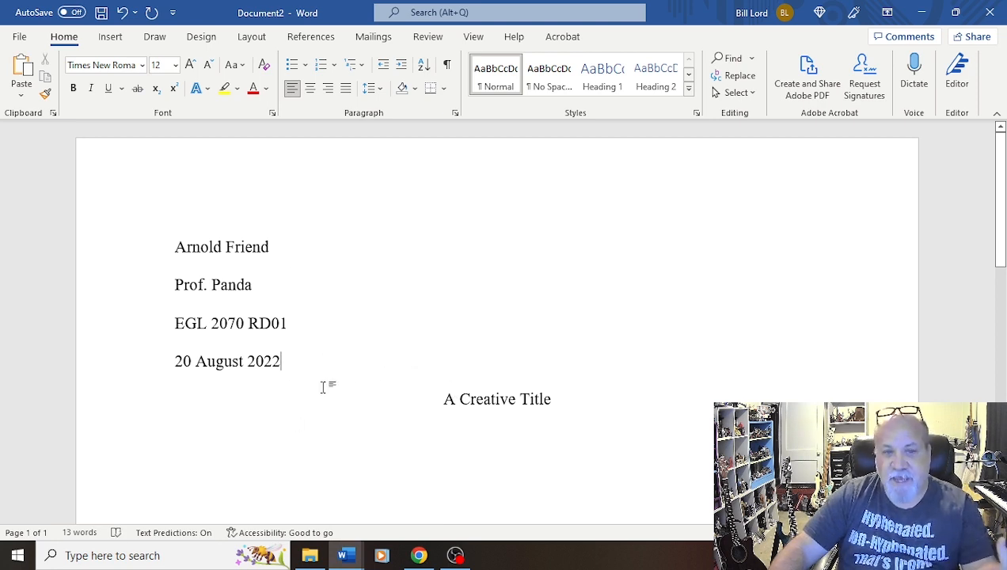
scroll(463, 350, "down", 3)
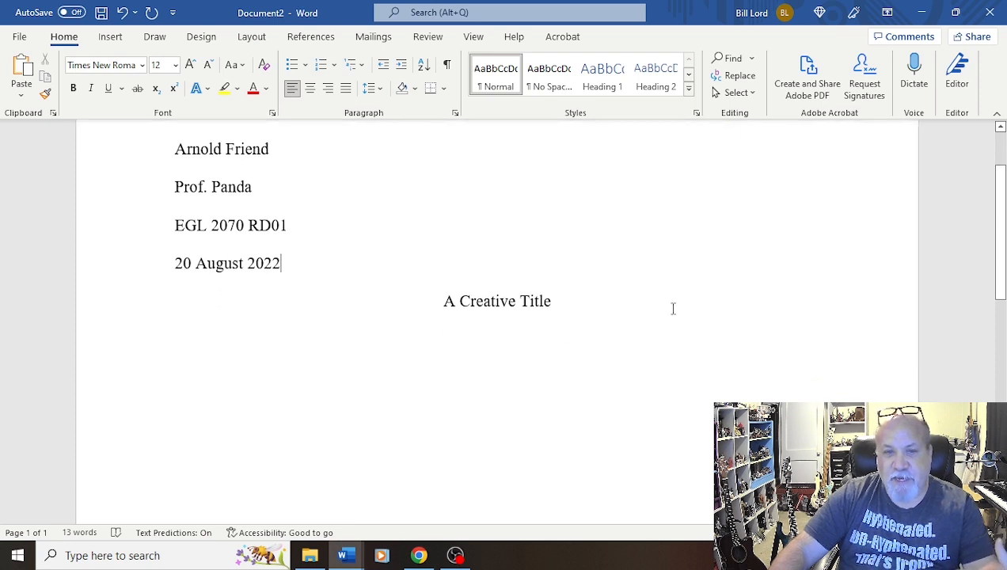
left_click(576, 304)
key("Return")
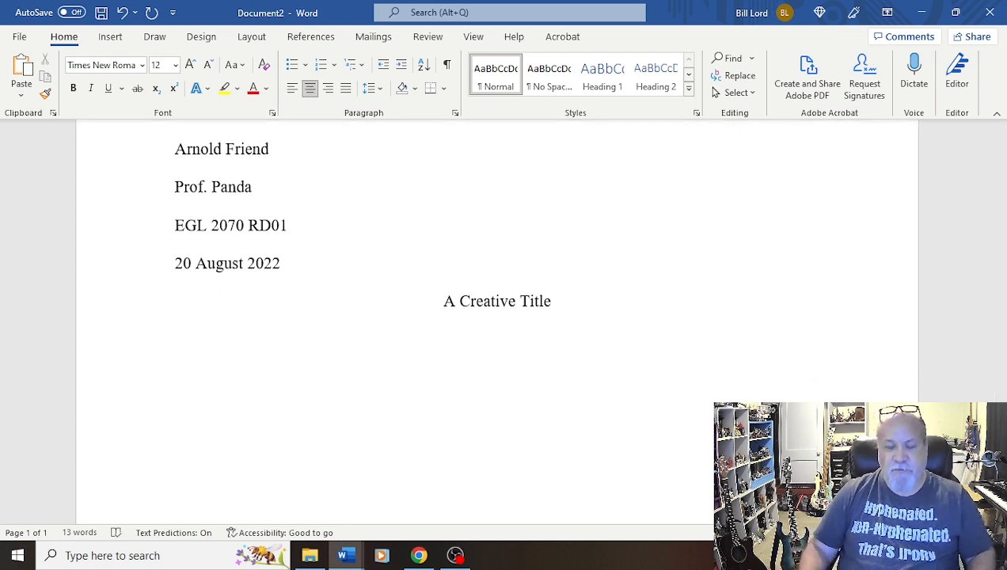
type("This w")
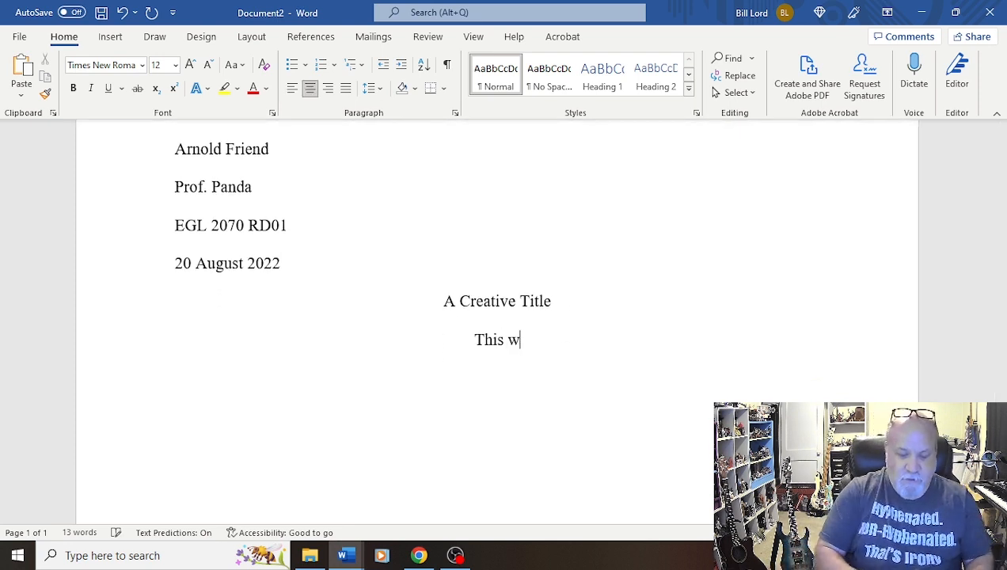
type("ill be the first loine")
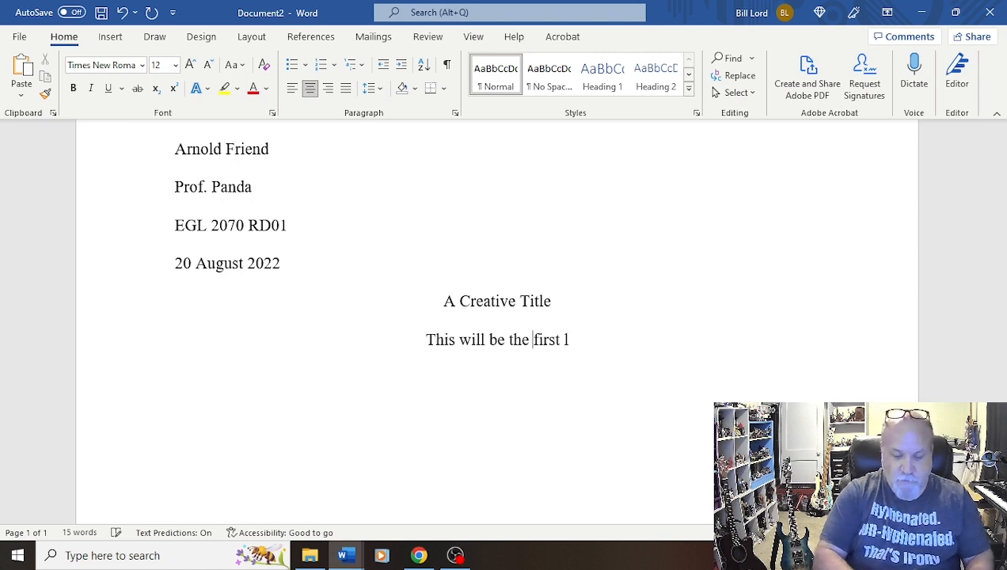
key("BackSpace")
key("BackSpace")
key("BackSpace")
key("BackSpace")
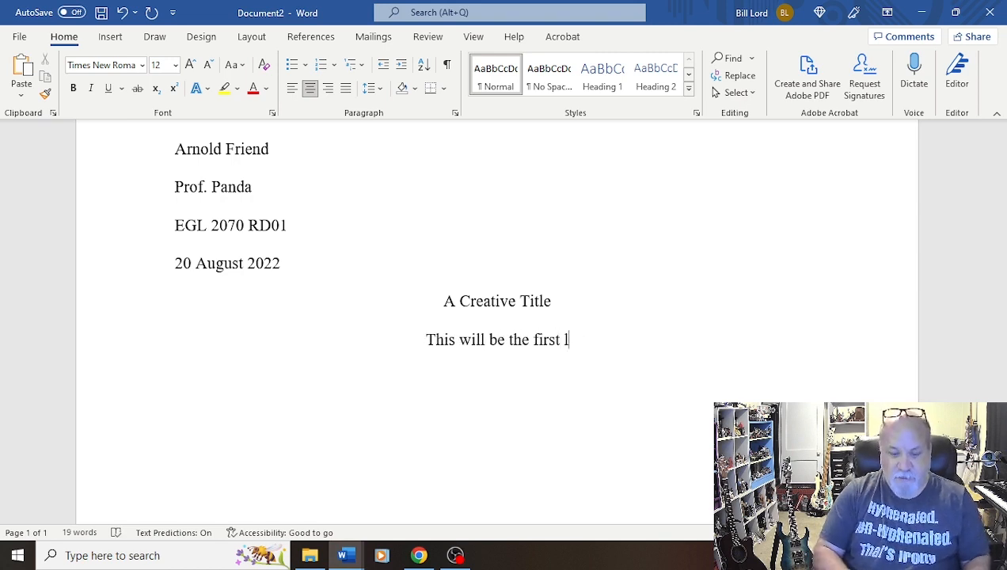
type("ine.")
key("Return")
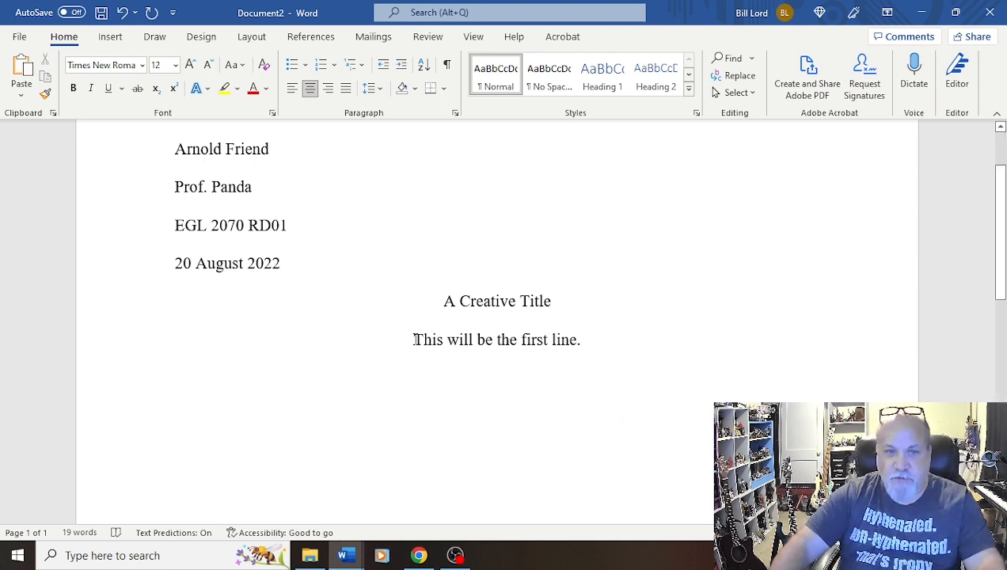
key("ctrl+l")
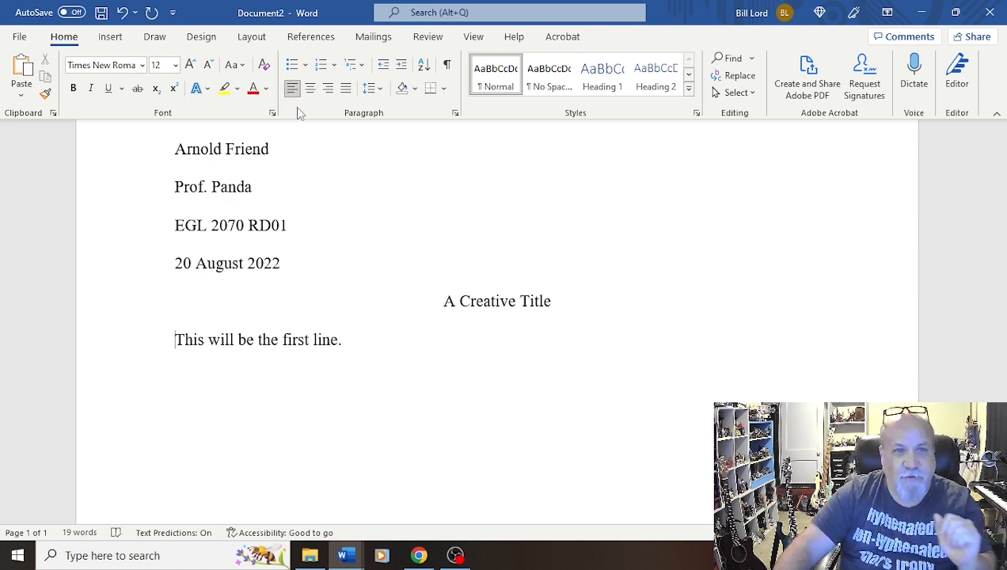
key("Tab")
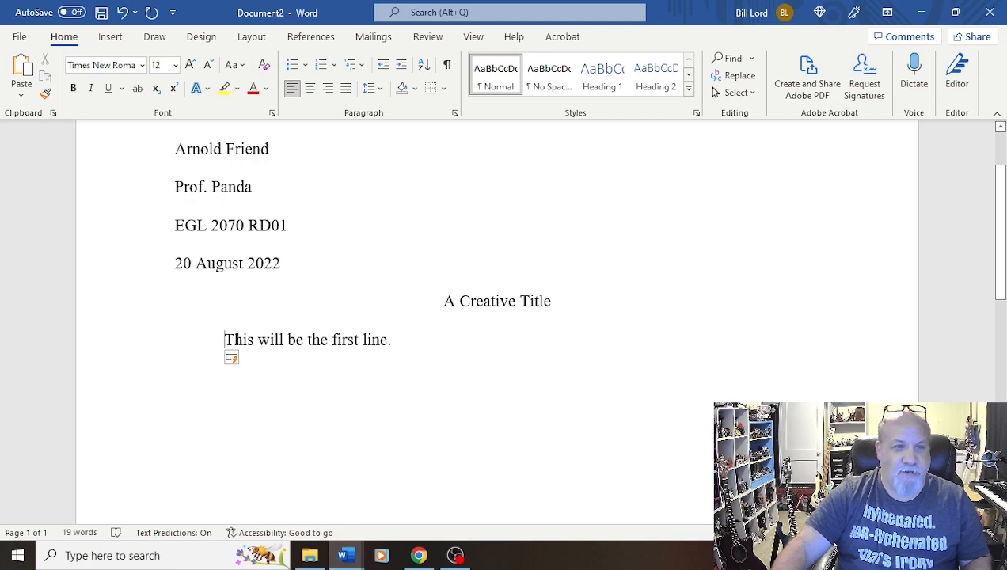
Copy the template's body paragraphs from Document1 and paste them after the first line in Document2
mouse_move(348, 560)
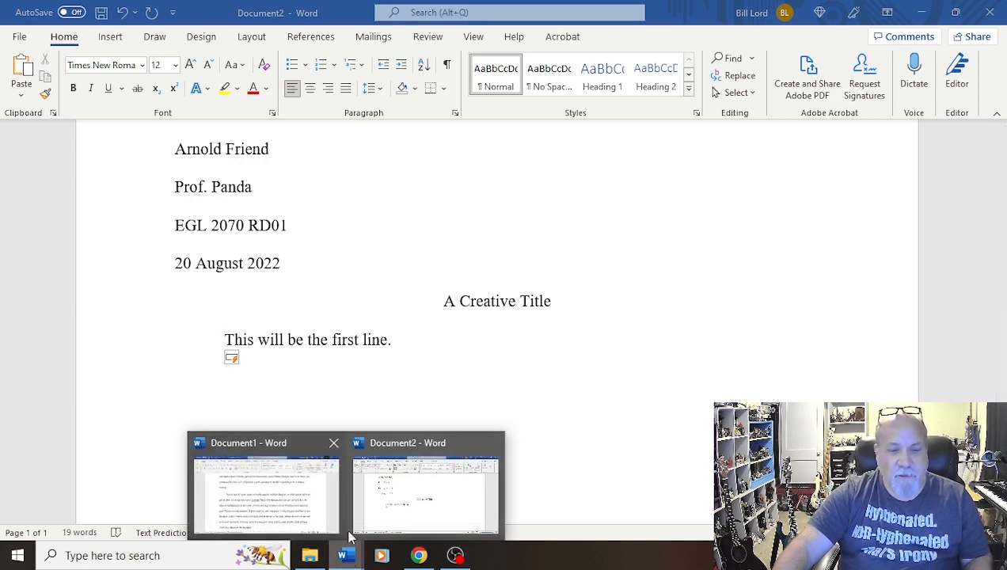
left_click(281, 506)
scroll(409, 415, "down", 1)
scroll(409, 416, "down", 6)
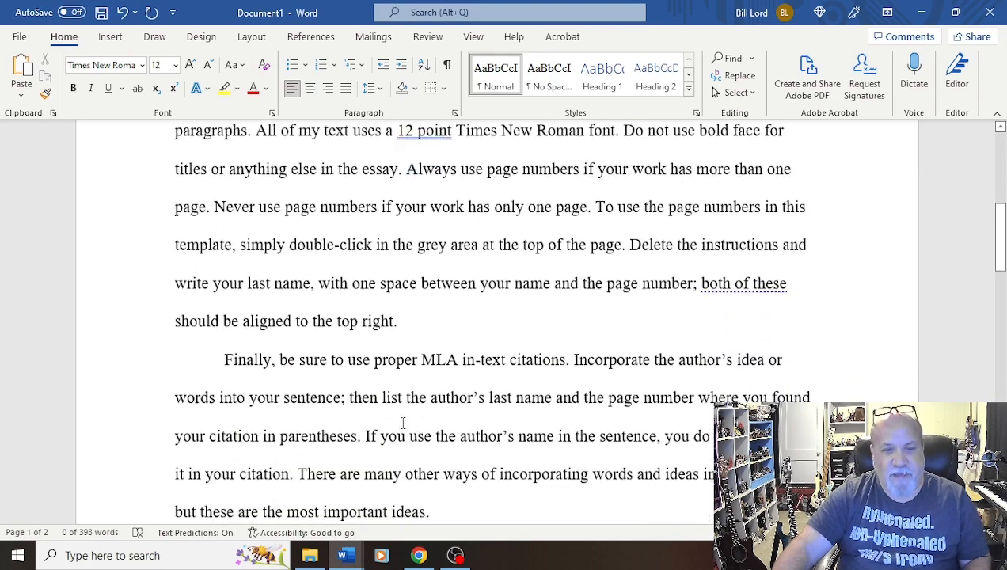
scroll(437, 443, "down", 4)
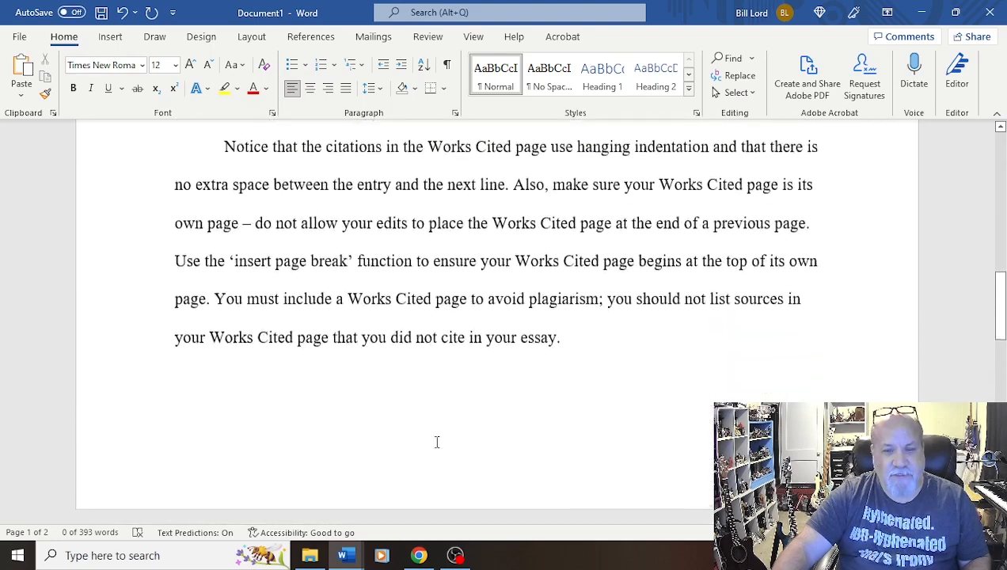
scroll(438, 440, "up", 5)
scroll(596, 502, "up", 1)
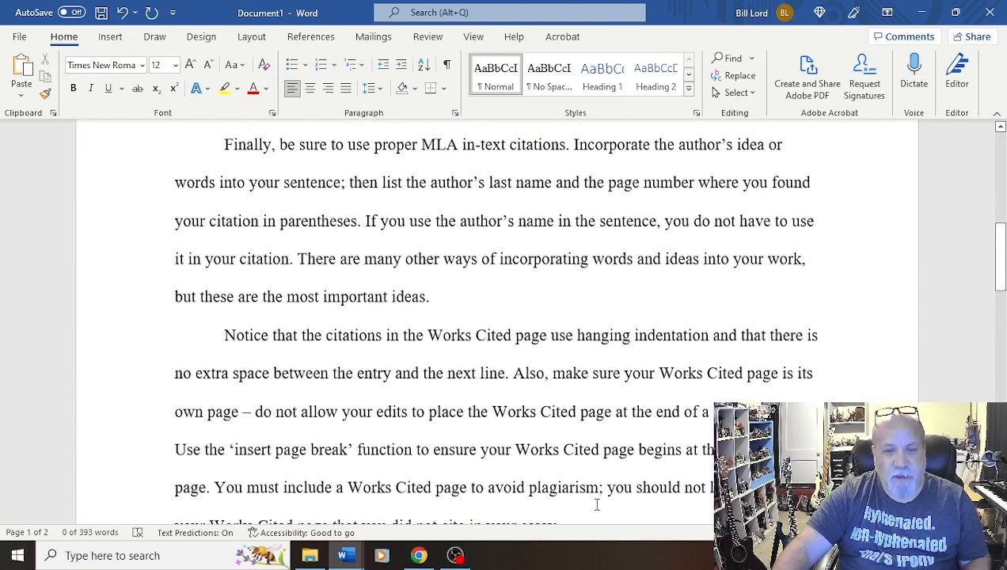
scroll(546, 449, "down", 1)
left_click_drag(568, 484, 154, 263)
key("ctrl+c")
scroll(445, 254, "up", 5)
scroll(443, 253, "up", 3)
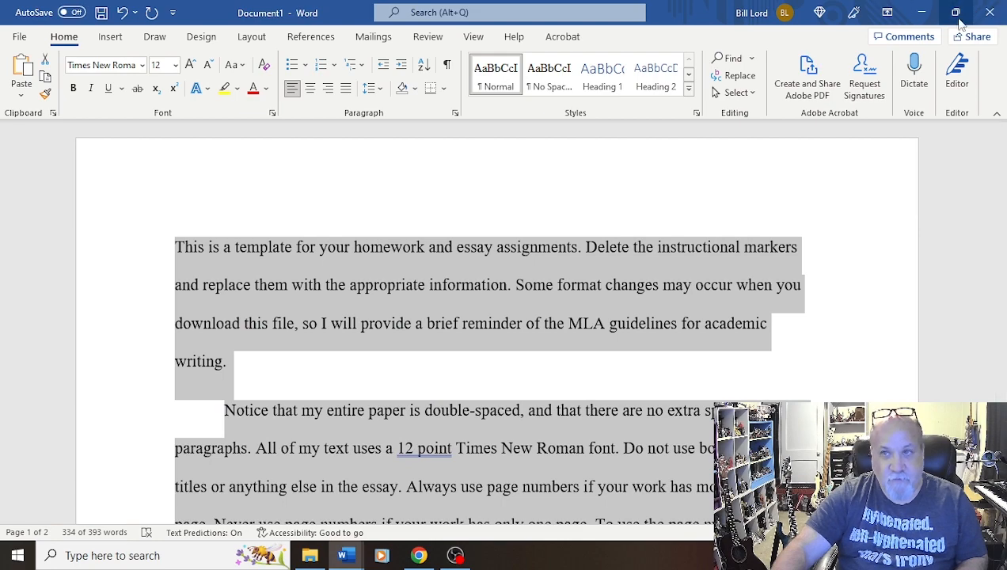
left_click(920, 12)
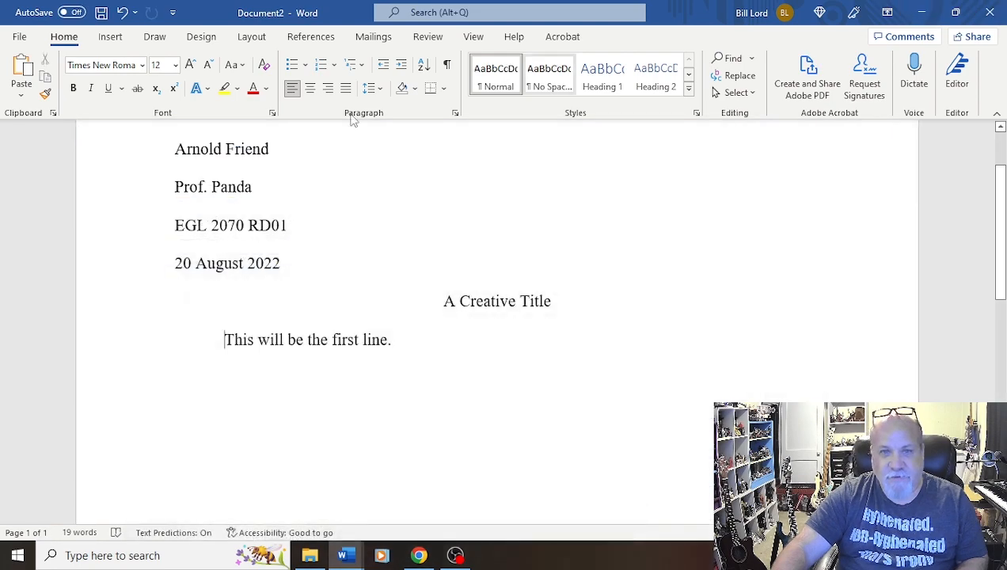
left_click(404, 342)
key("ctrl+v")
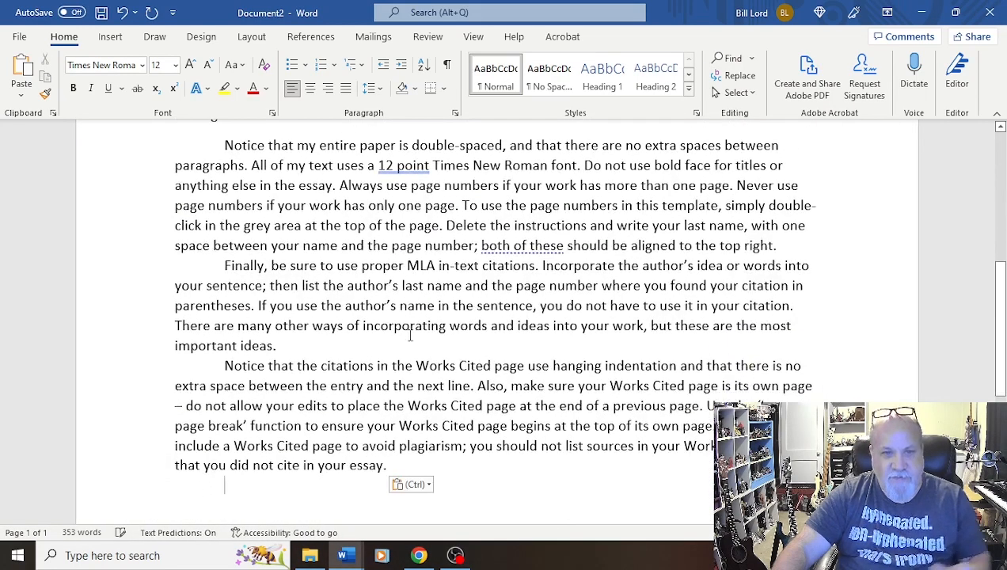
Apply Merge Formatting to the pasted paragraphs so they match the document's formatting
scroll(410, 336, "up", 3)
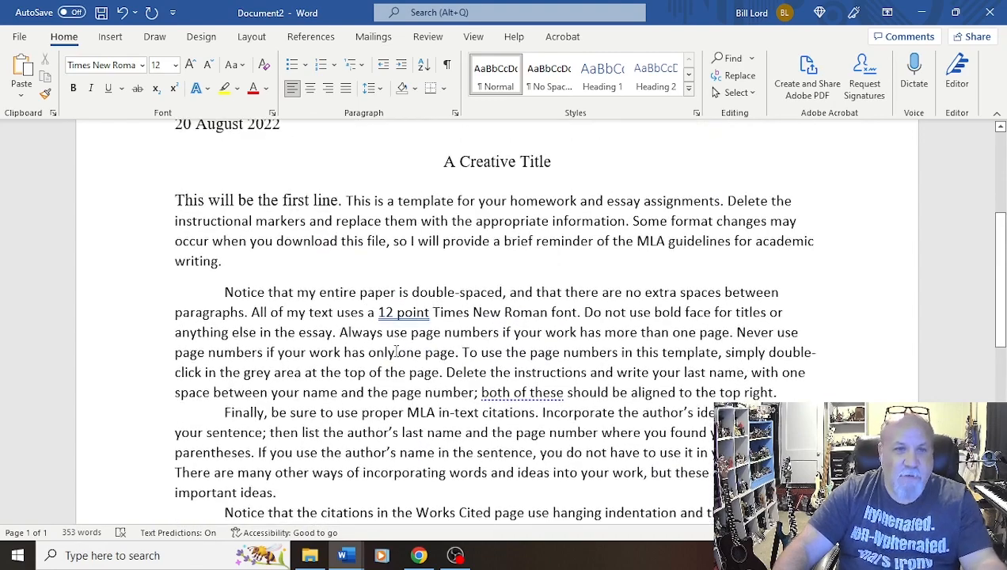
scroll(396, 352, "up", 3)
scroll(396, 351, "down", 7)
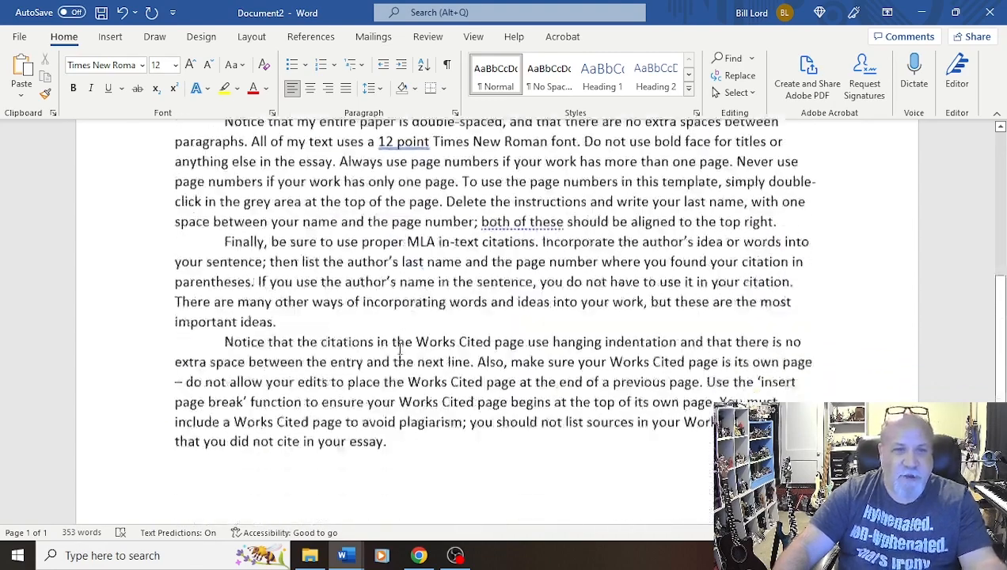
scroll(400, 348, "down", 3)
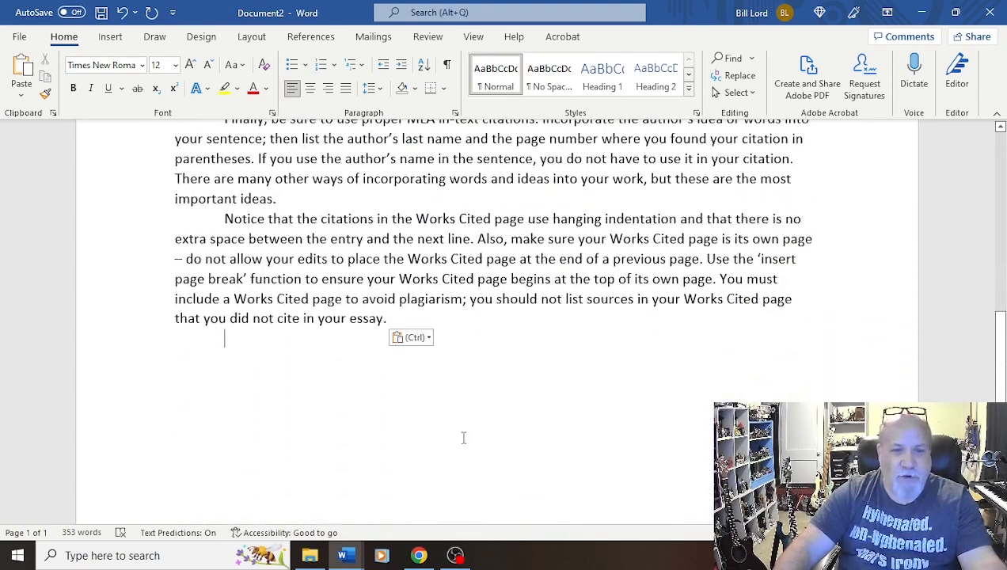
left_click(428, 340)
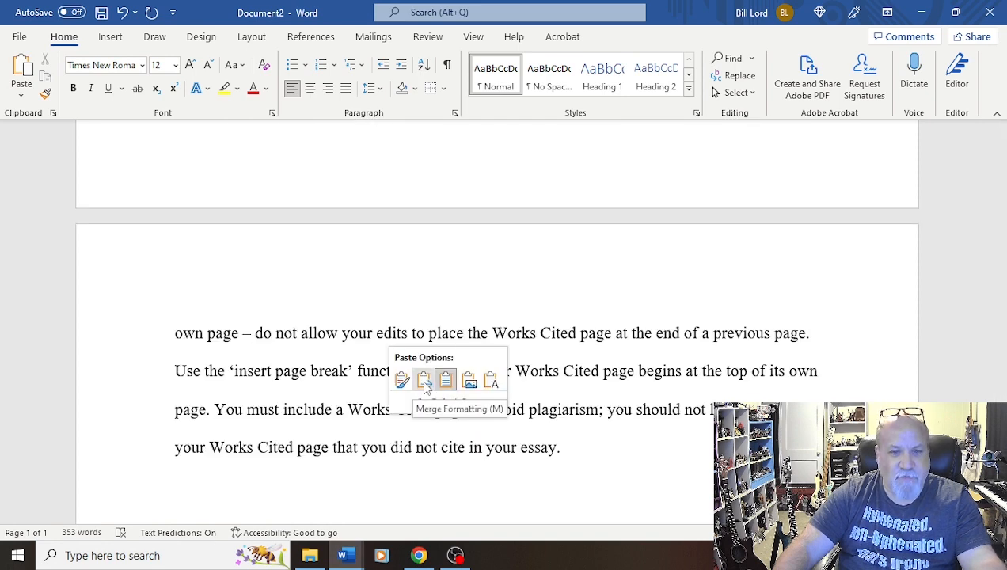
left_click(425, 382)
Scroll through the document to review the heading, title and merged body text
scroll(422, 378, "up", 10)
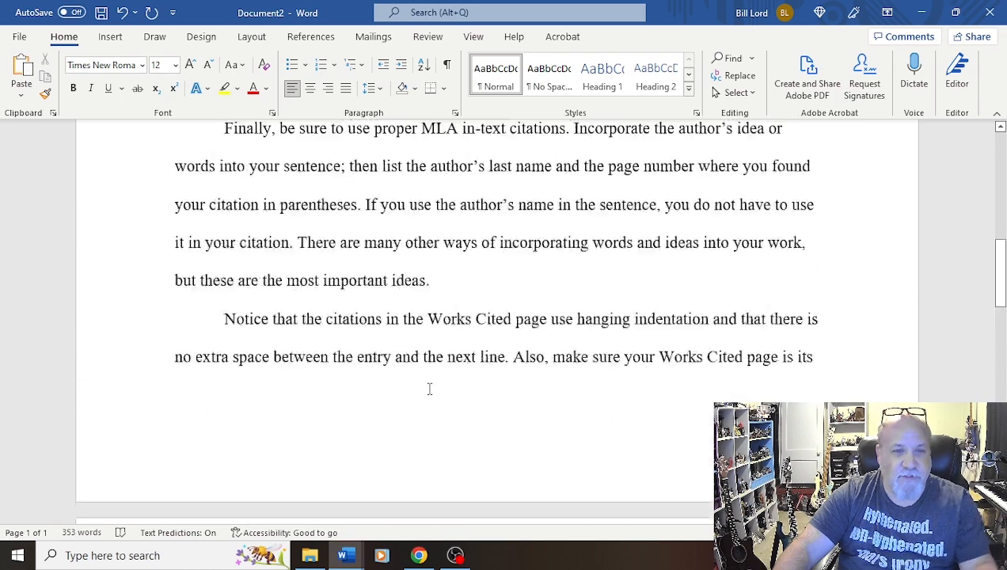
scroll(422, 378, "up", 5)
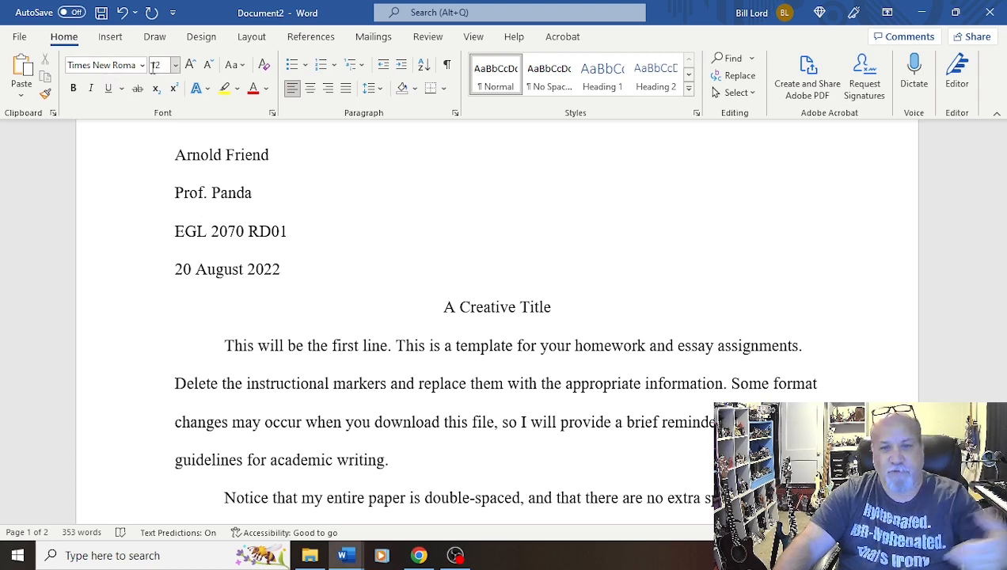
scroll(607, 365, "down", 3)
scroll(578, 378, "up", 4)
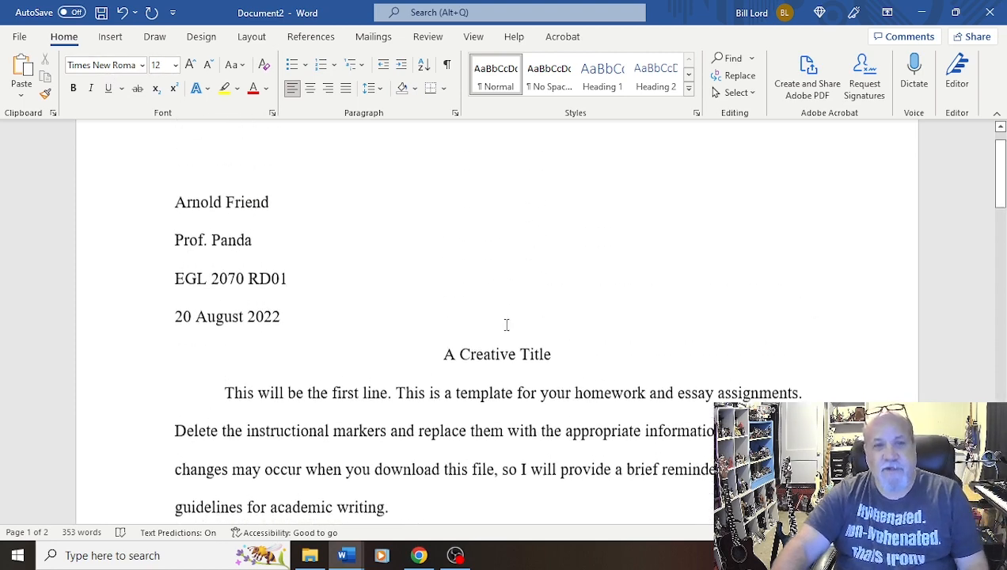
scroll(495, 322, "down", 3)
scroll(209, 164, "up", 4)
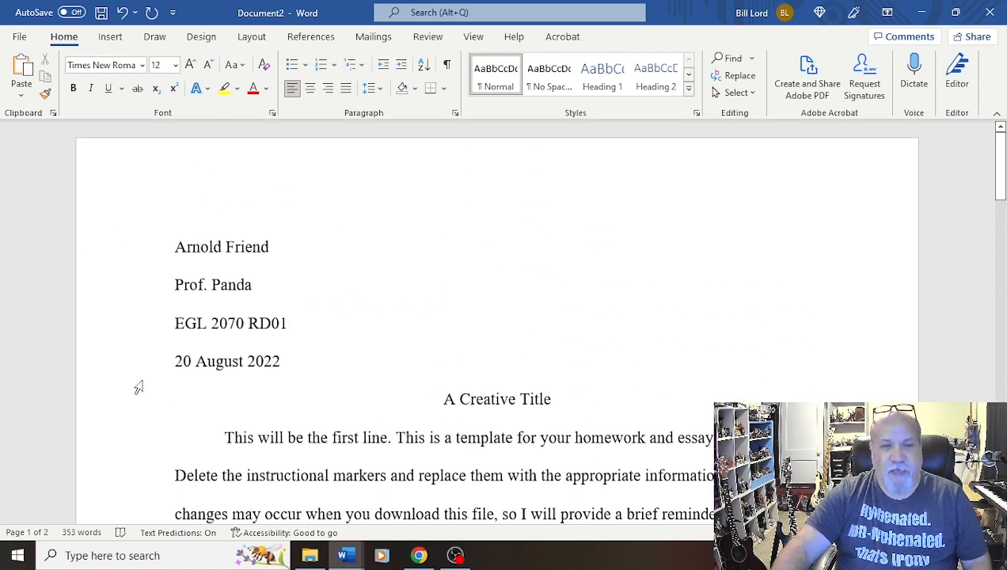
scroll(443, 388, "down", 10)
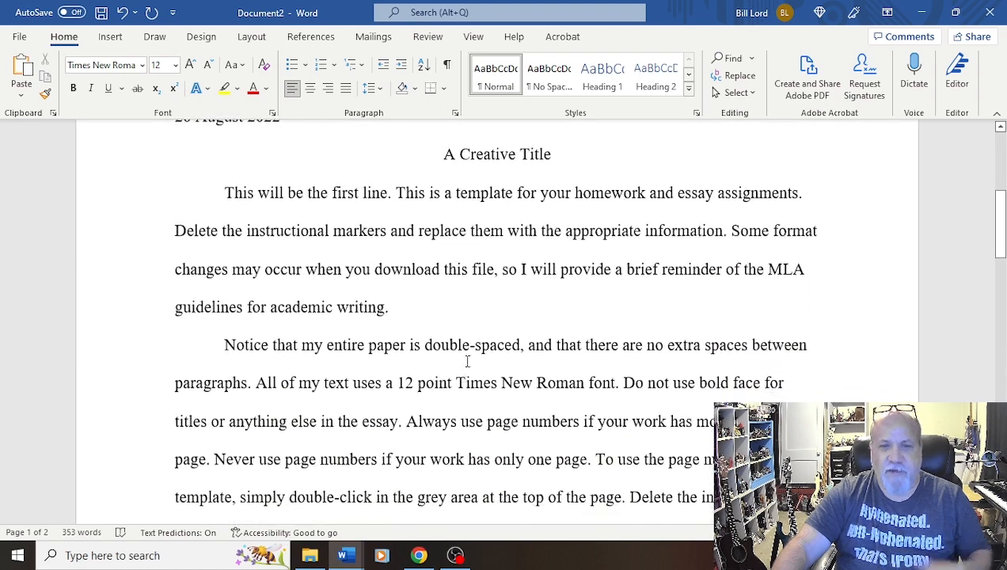
scroll(499, 310, "up", 4)
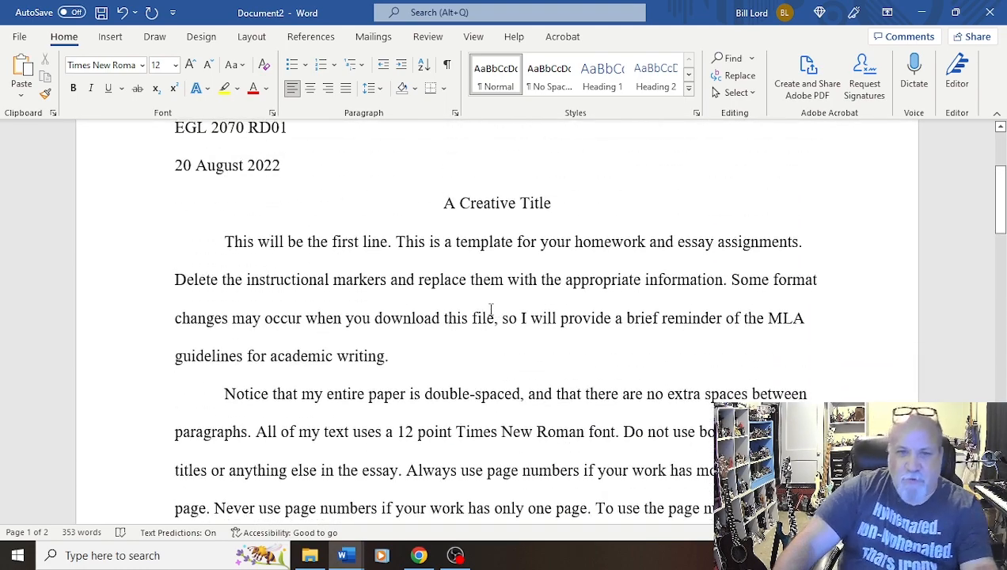
scroll(496, 305, "up", 5)
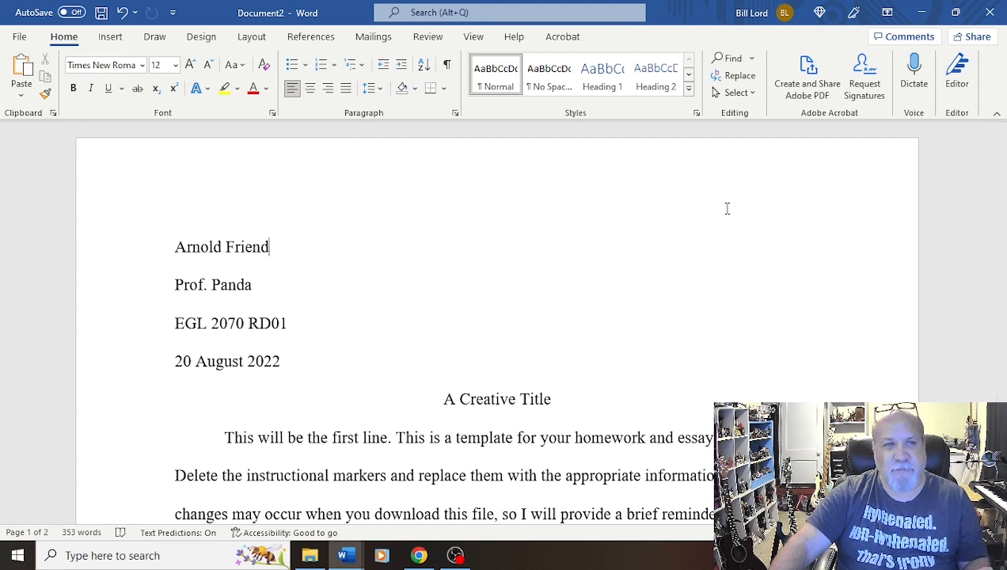
Insert a Plain Number 3 page number at the top of the page and select it in the header
left_click(111, 38)
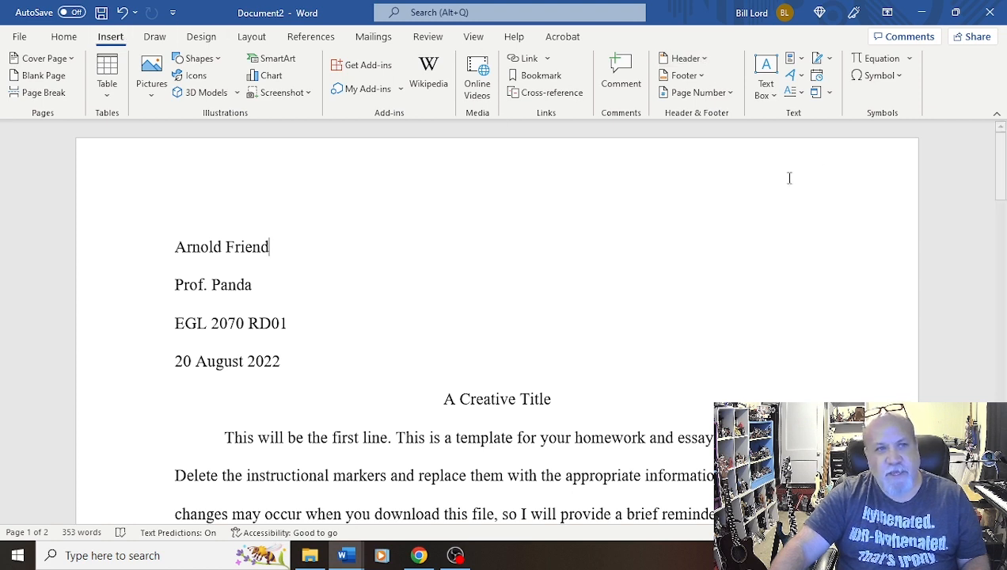
left_click(730, 96)
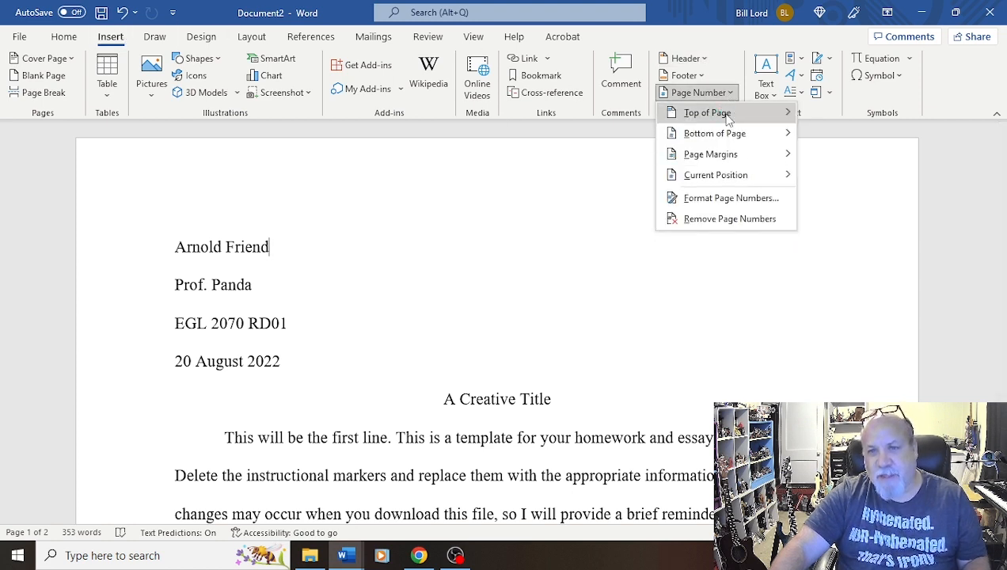
mouse_move(725, 121)
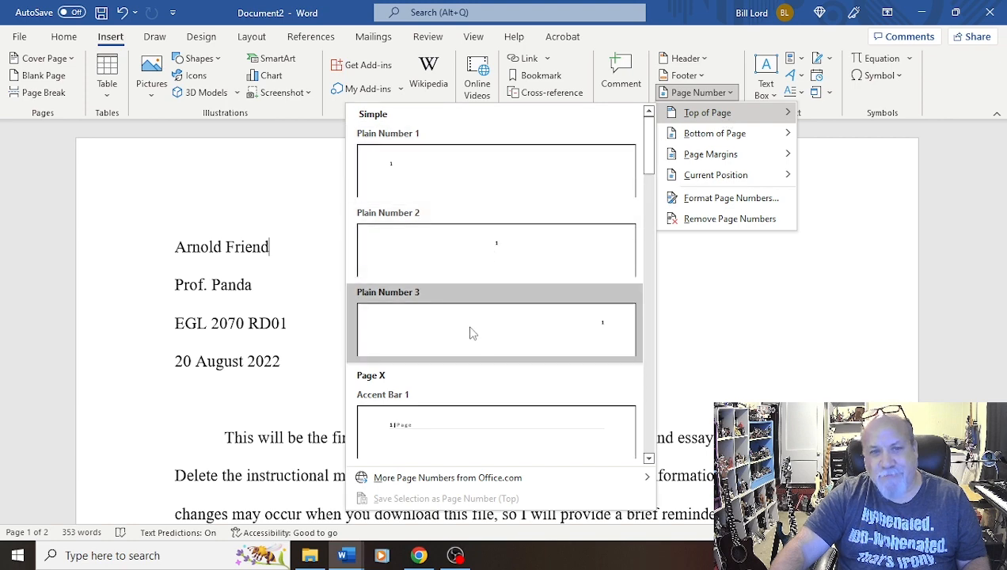
left_click(573, 334)
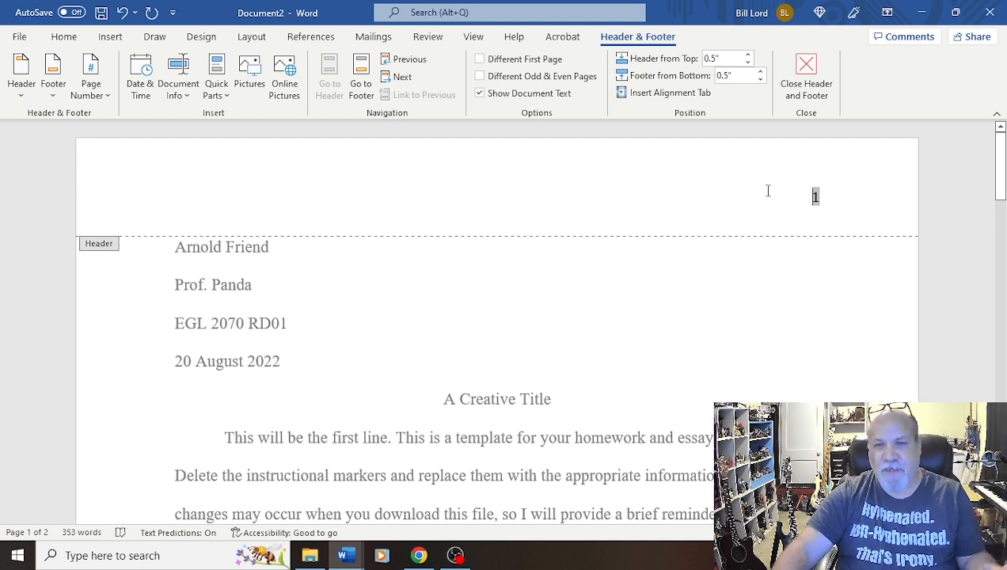
double_click(809, 190)
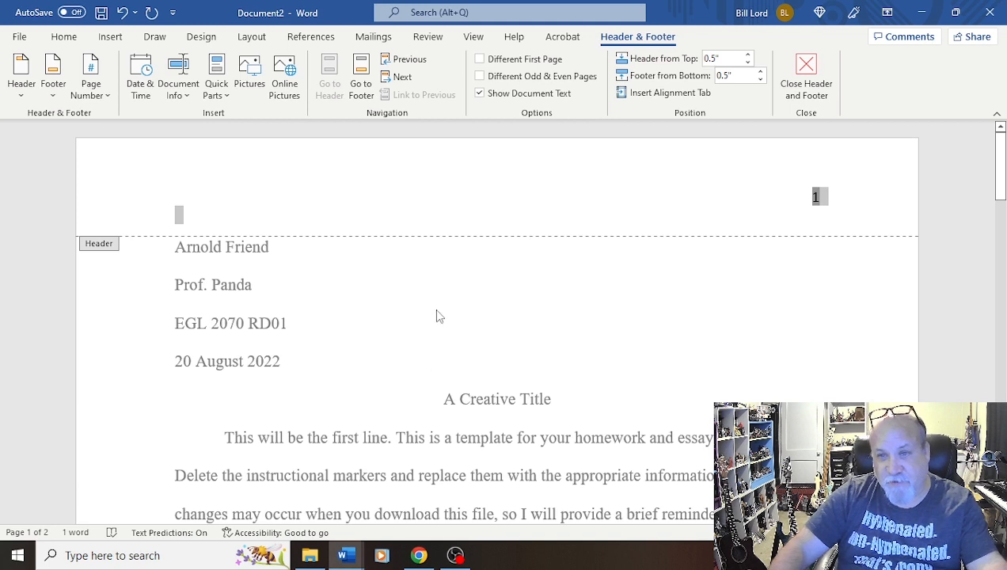
left_click(823, 195)
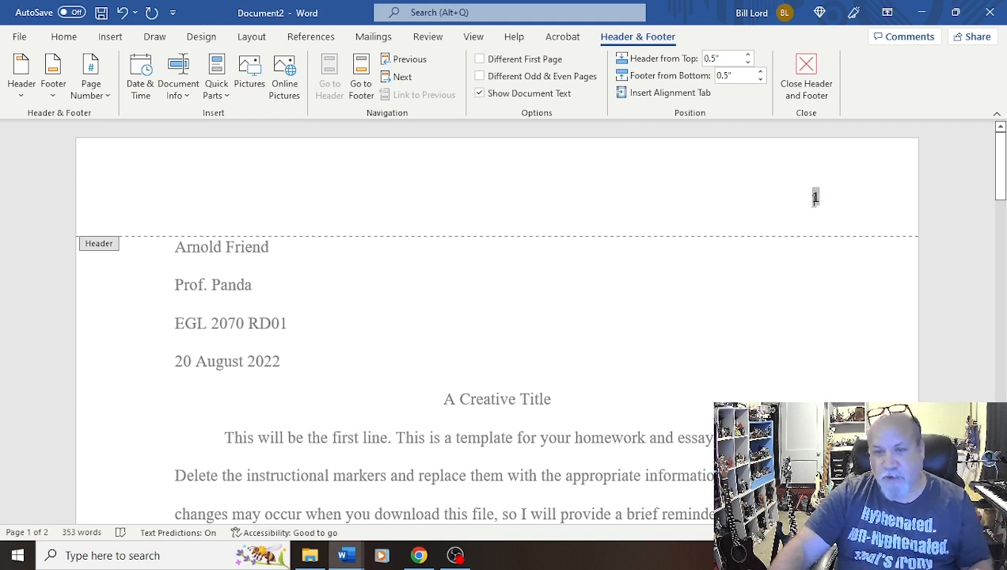
Type the author's last name followed by a space before the page number in the header
type("Fr")
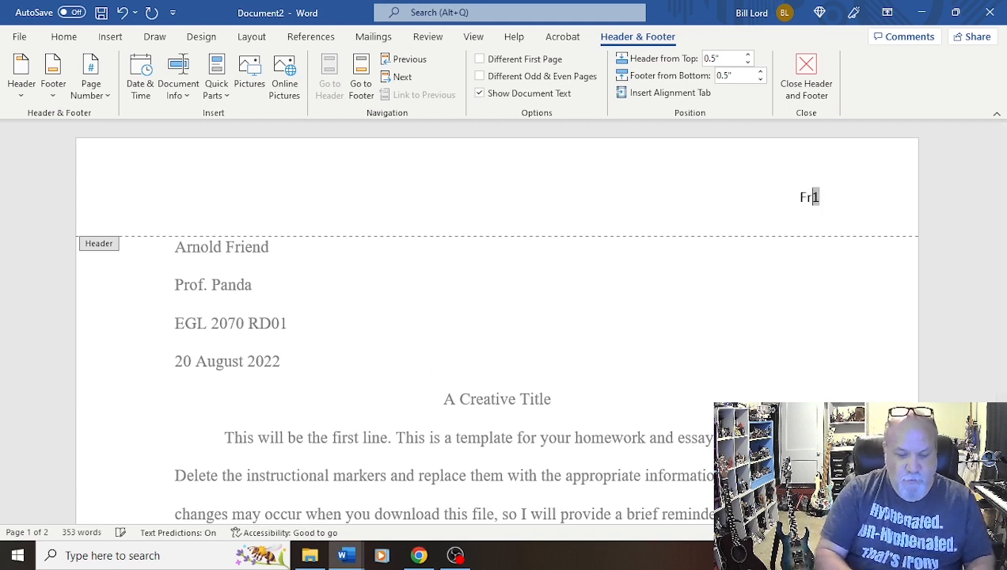
type("iend")
key("BackSpace")
key("BackSpace")
key("BackSpace")
key("BackSpace")
type("iend")
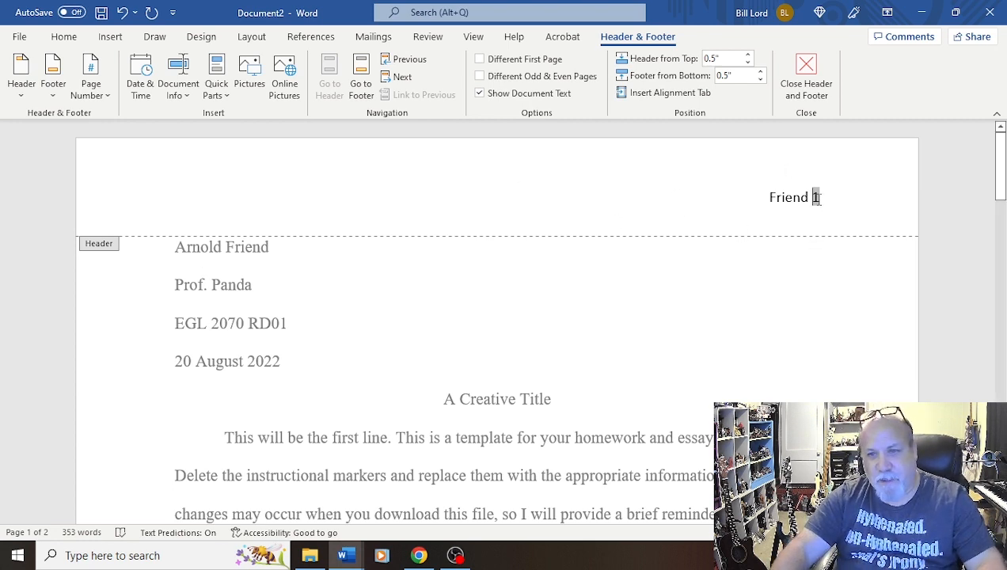
Format the header text in Times New Roman with a larger font size, then close the header
left_click_drag(817, 198, 760, 197)
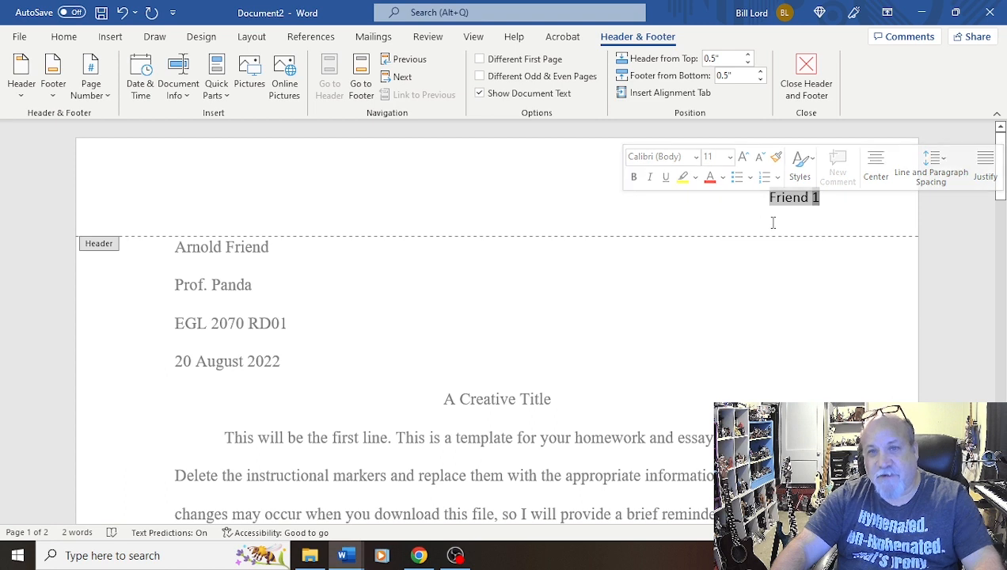
left_click(695, 158)
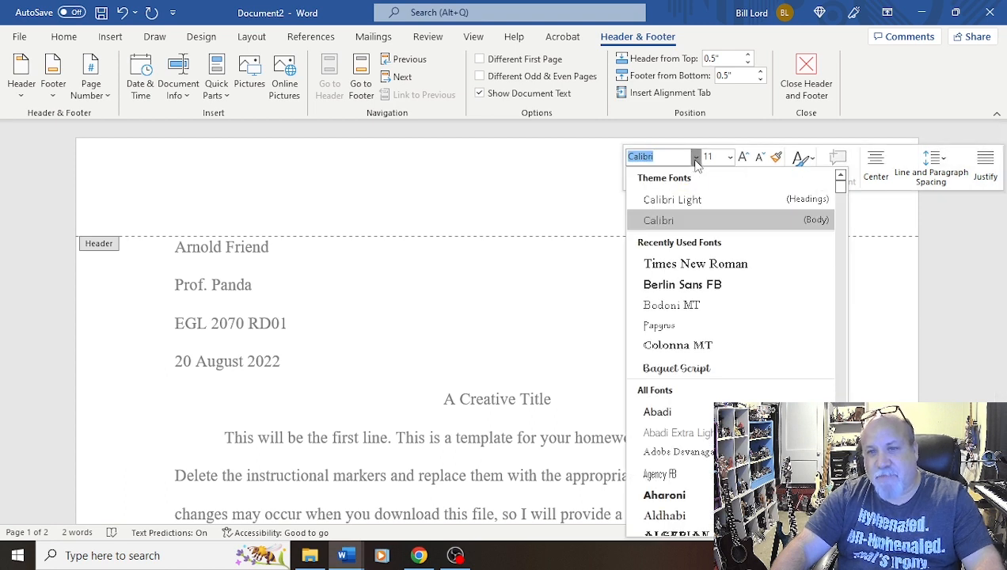
left_click(703, 265)
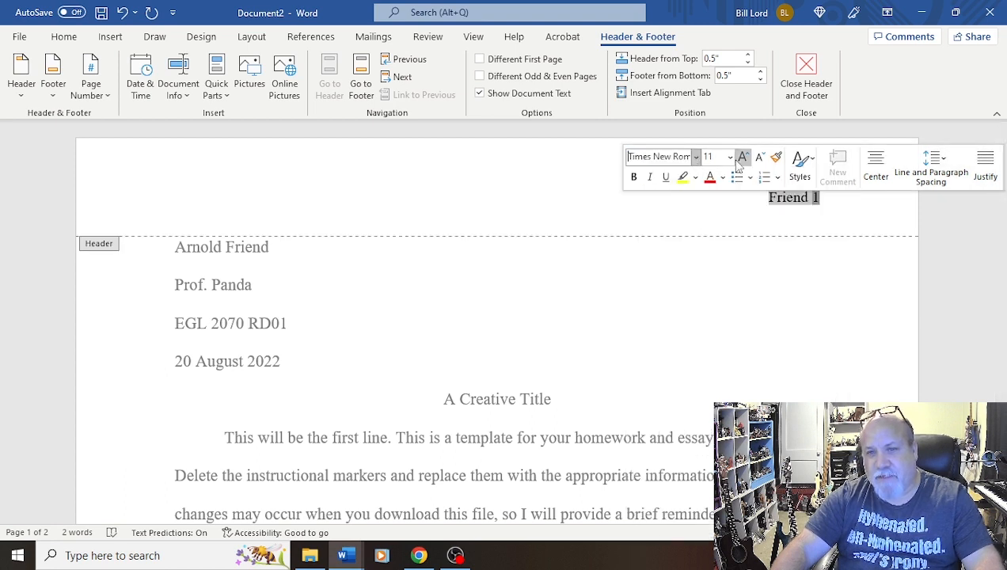
left_click(730, 157)
left_click(720, 247)
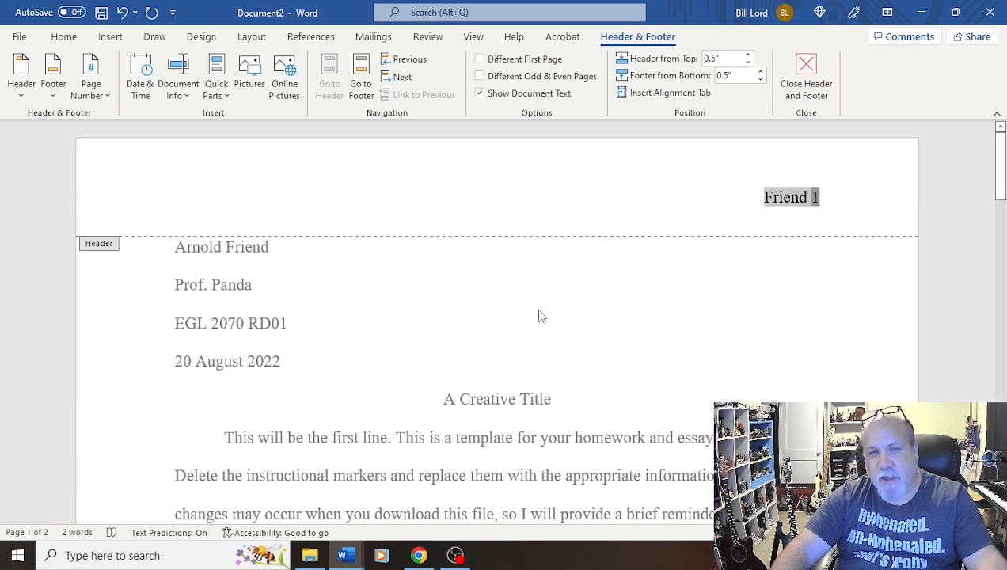
double_click(574, 295)
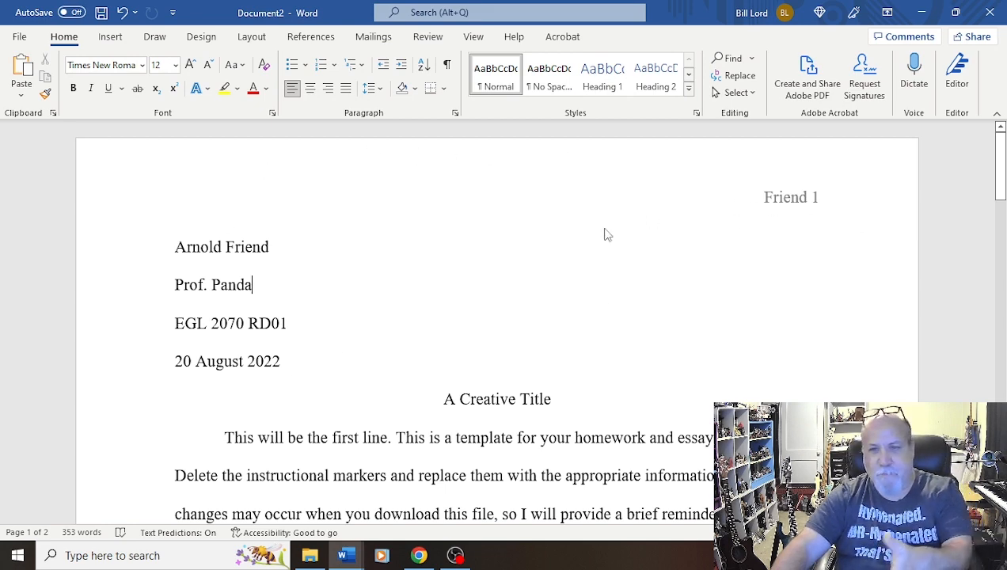
Add a new heading line reading "Essay 1" after the date line
scroll(578, 265, "down", 2)
scroll(578, 265, "up", 2)
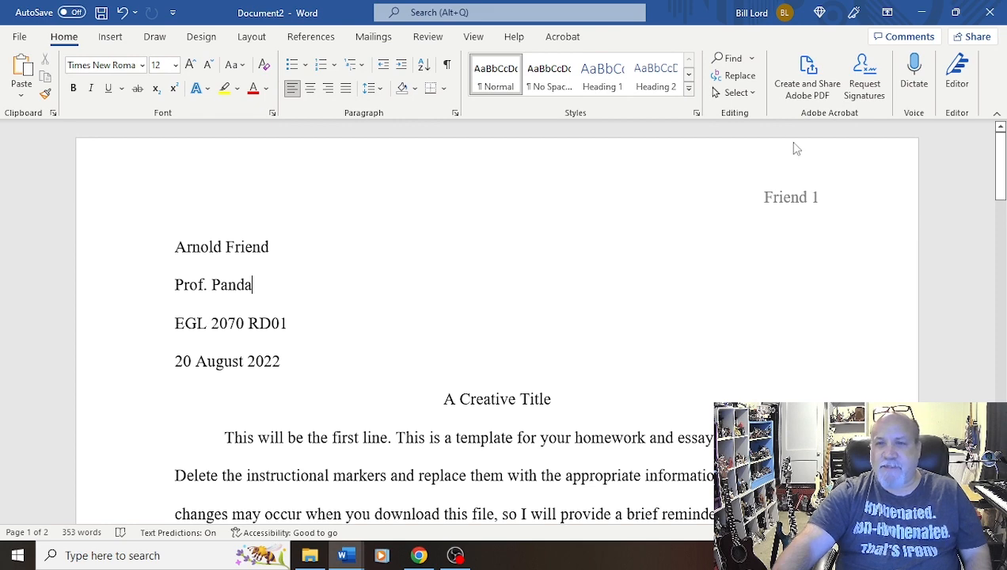
scroll(281, 258, "down", 2)
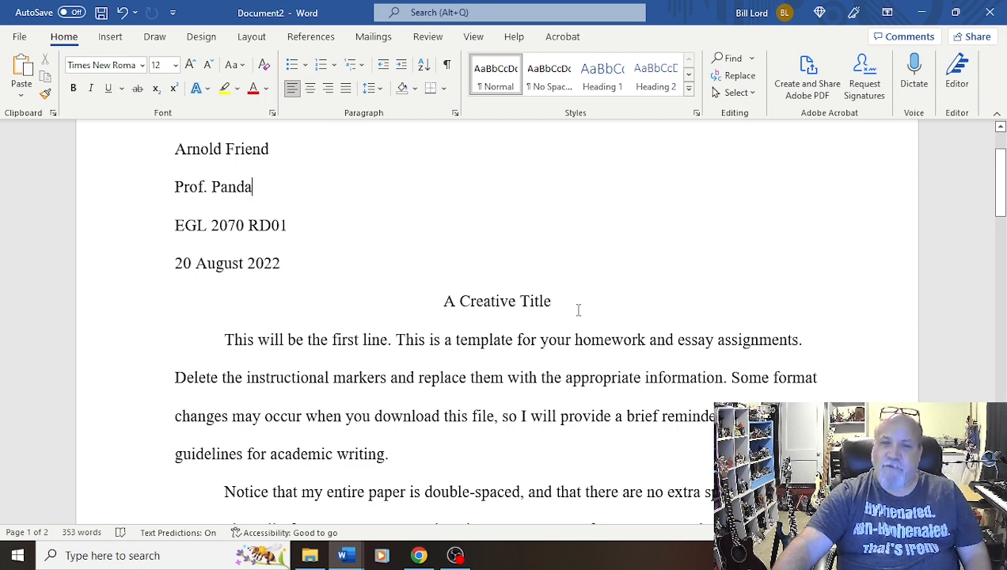
left_click(293, 262)
key("Return")
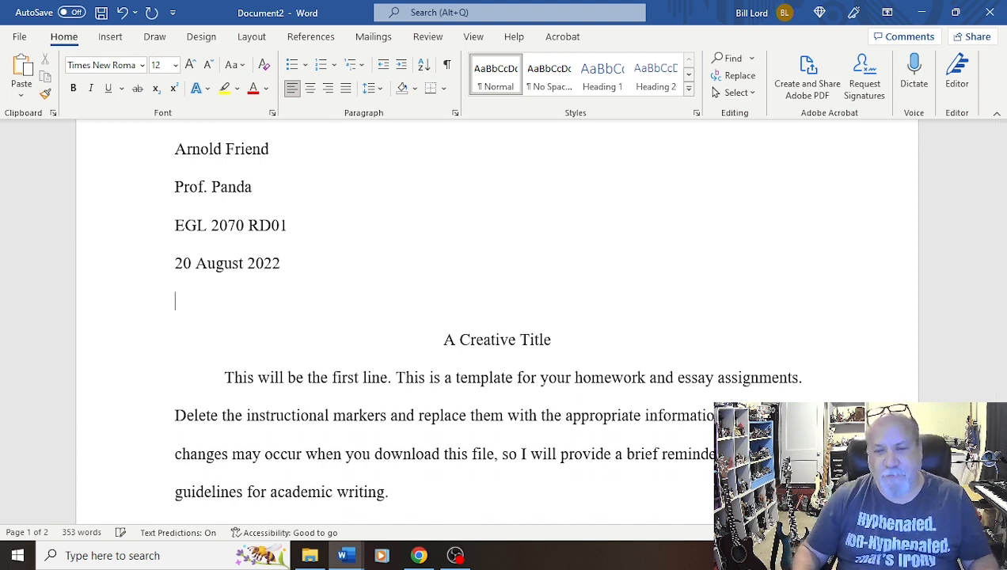
type("Essay 1")
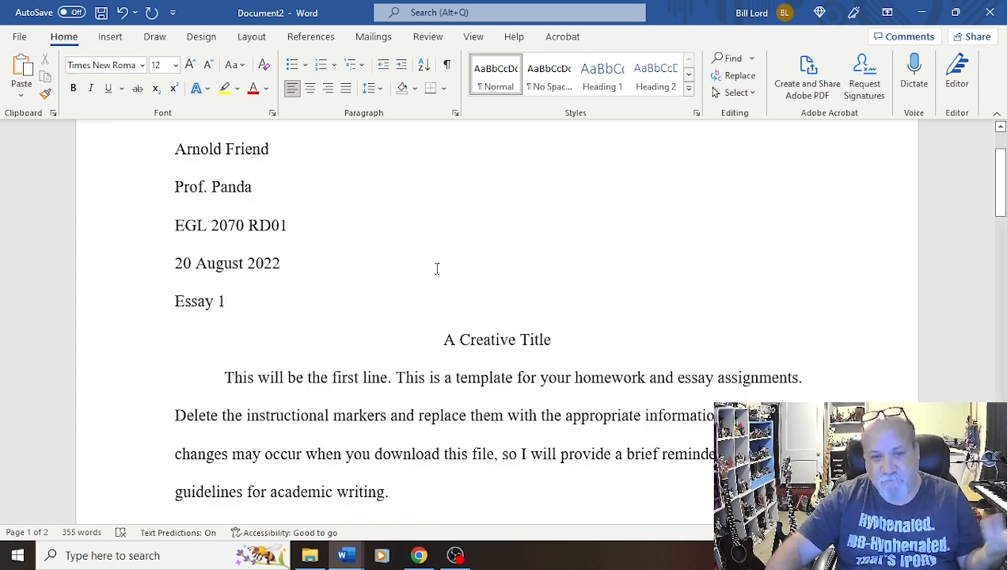
Scroll through the body paragraphs to review their spacing and formatting
scroll(436, 269, "down", 4)
scroll(434, 318, "down", 4)
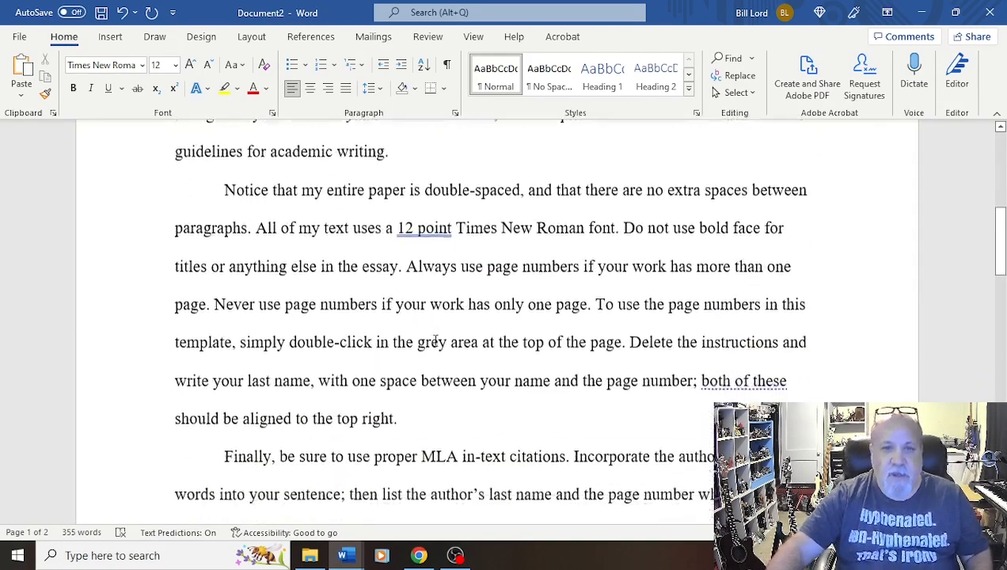
scroll(440, 329, "up", 4)
scroll(441, 334, "down", 1)
scroll(423, 329, "up", 1)
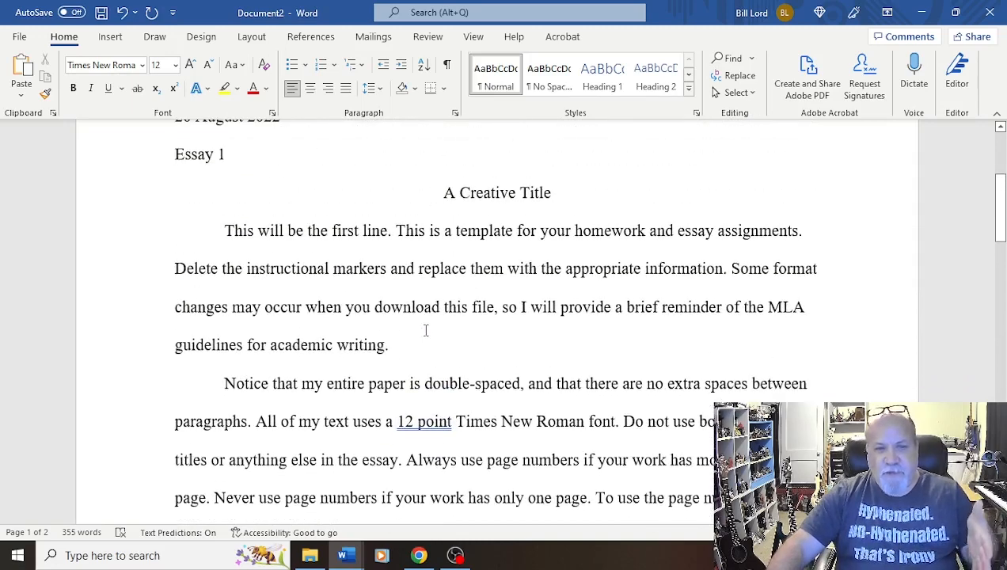
scroll(263, 314, "down", 1)
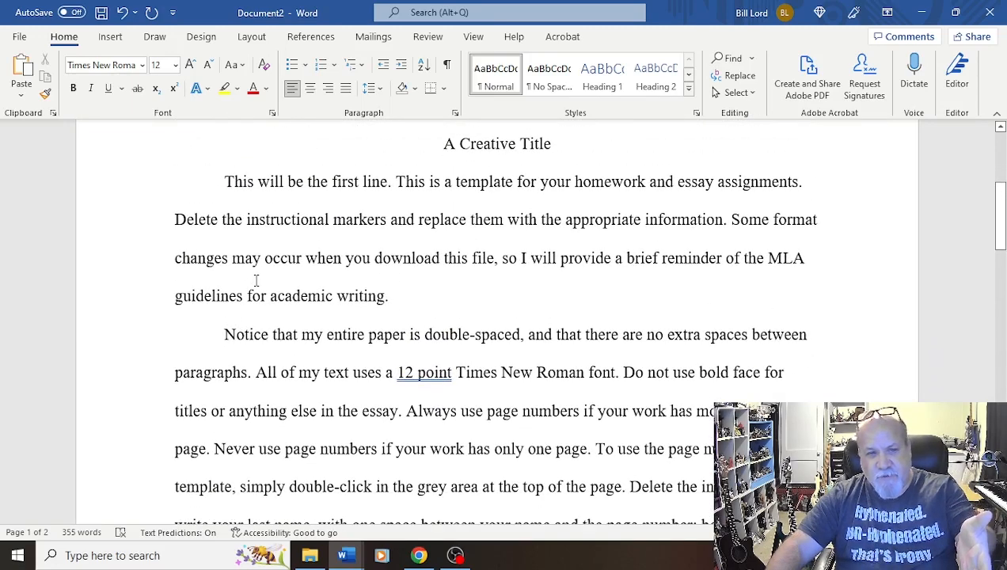
scroll(257, 281, "up", 2)
scroll(262, 283, "down", 7)
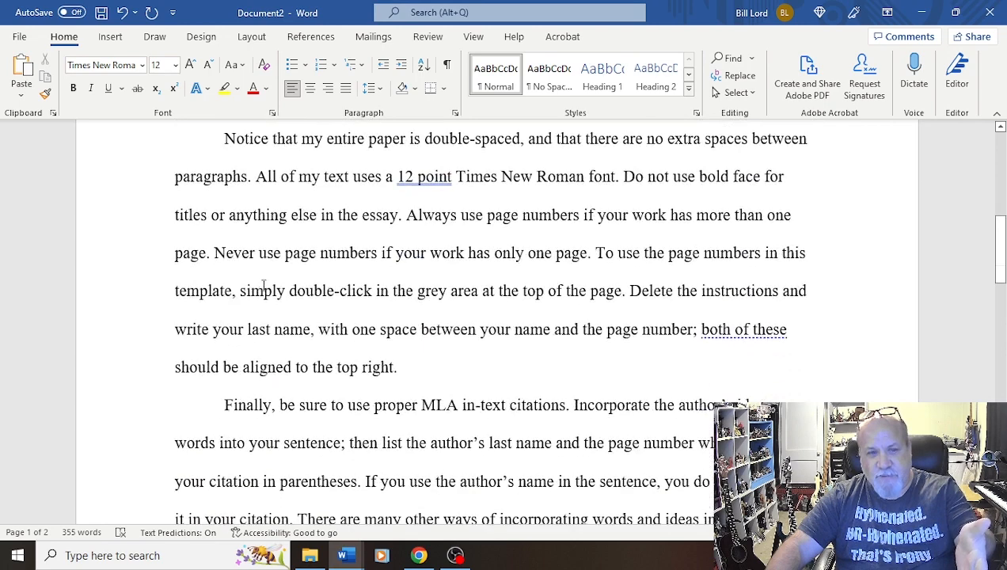
scroll(263, 283, "up", 4)
scroll(273, 254, "down", 1)
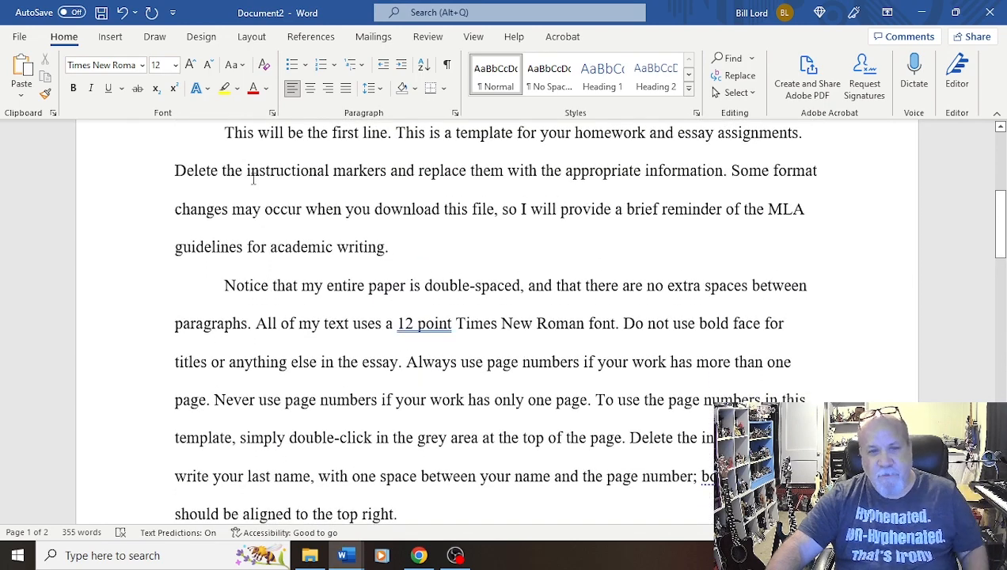
Clear the "Don't add space between paragraphs of the same style" option for the body paragraphs, then undo the change
left_click_drag(226, 132, 434, 510)
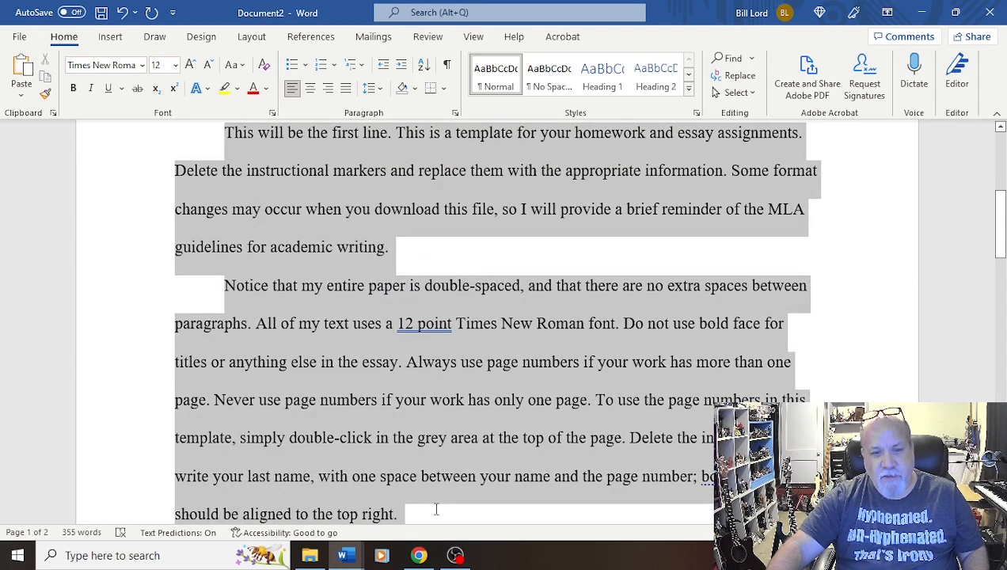
left_click(456, 114)
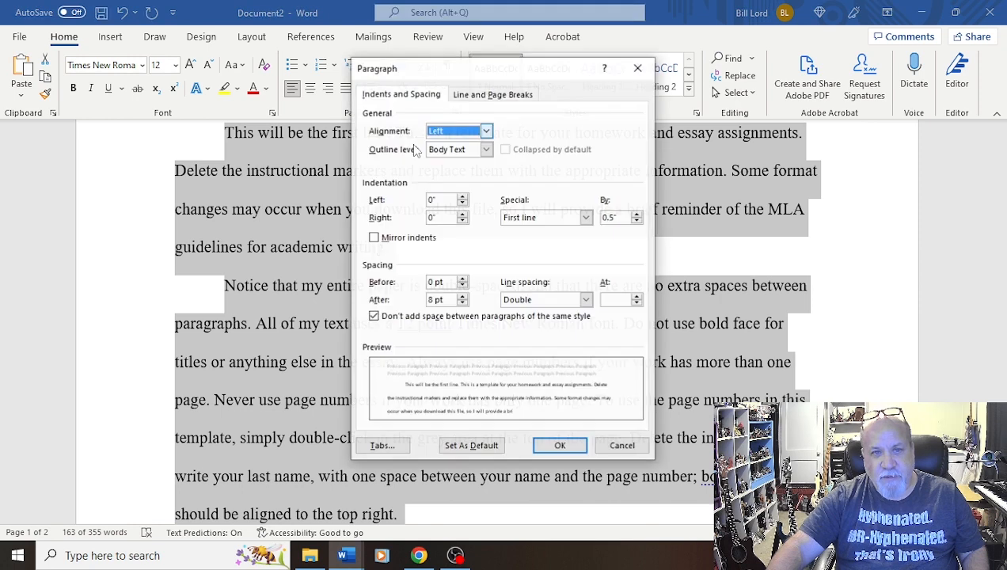
left_click(373, 316)
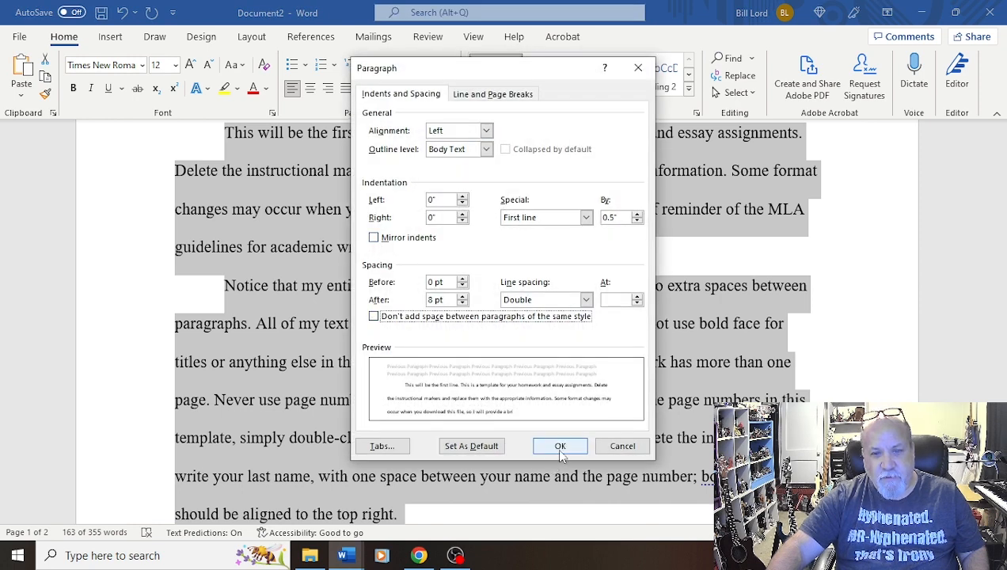
left_click(558, 447)
left_click(253, 249)
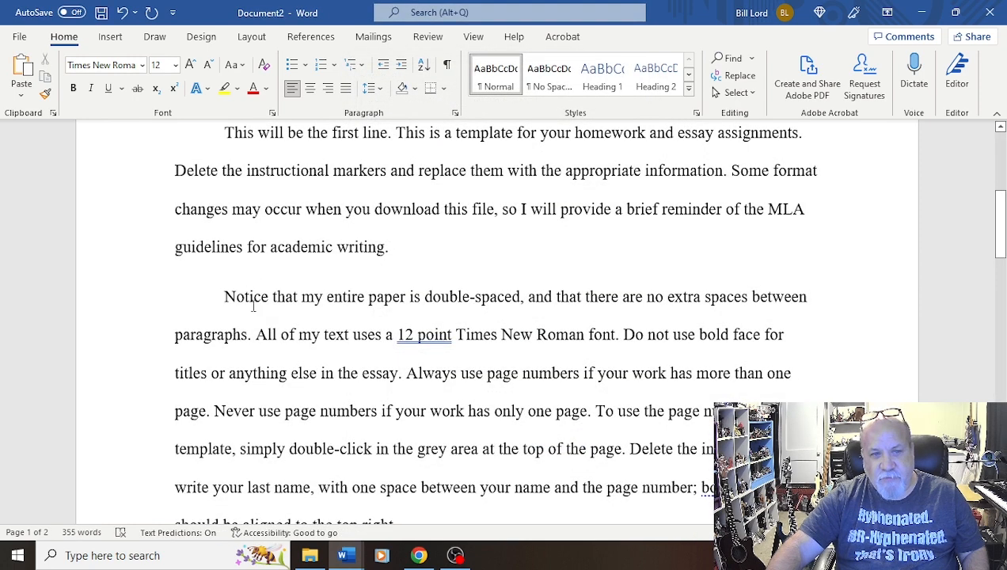
scroll(337, 336, "up", 2)
scroll(330, 322, "down", 1)
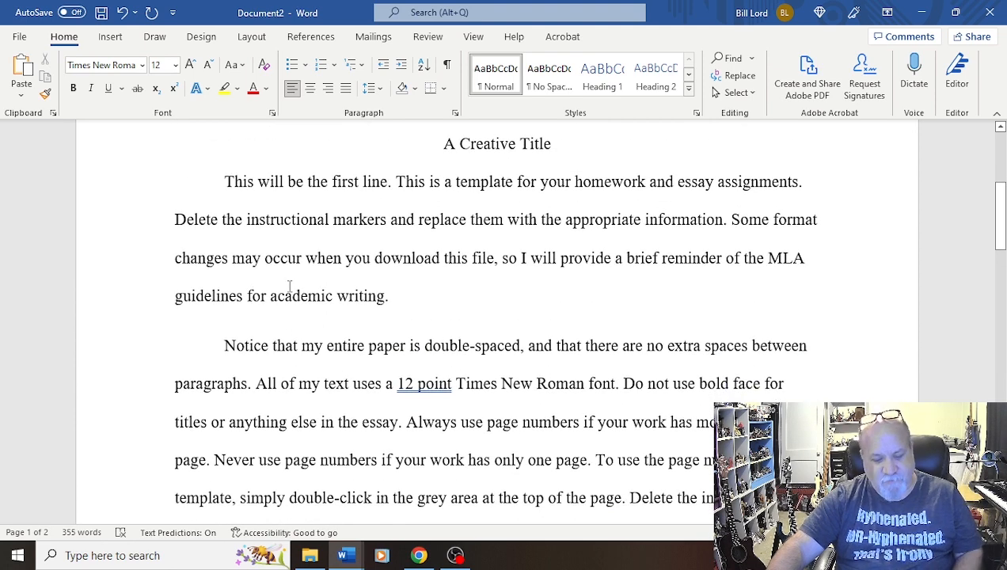
key("ctrl+z")
Scroll through the rest of the paper to review the body text and the second page
left_click(234, 336)
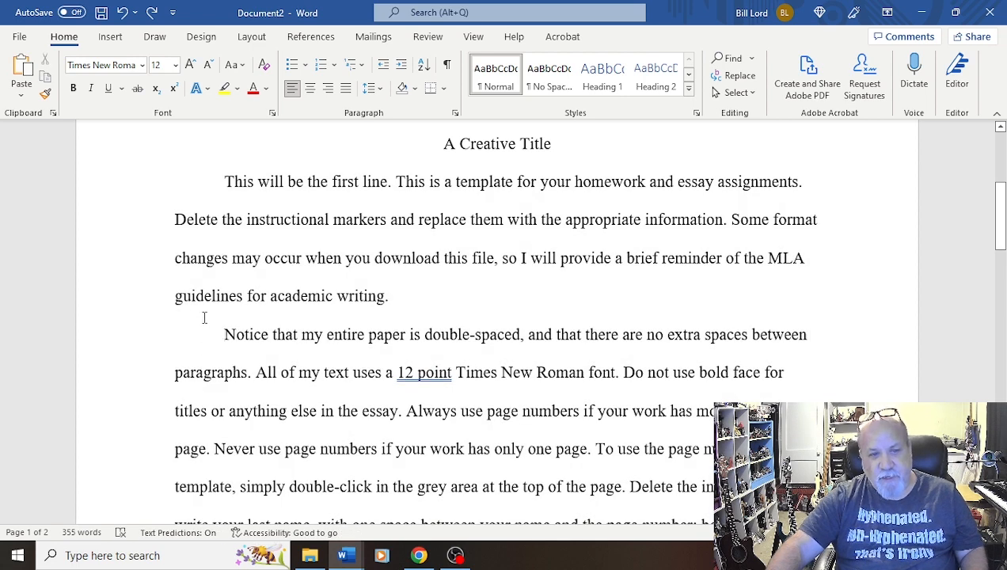
scroll(295, 317, "down", 2)
scroll(295, 317, "down", 3)
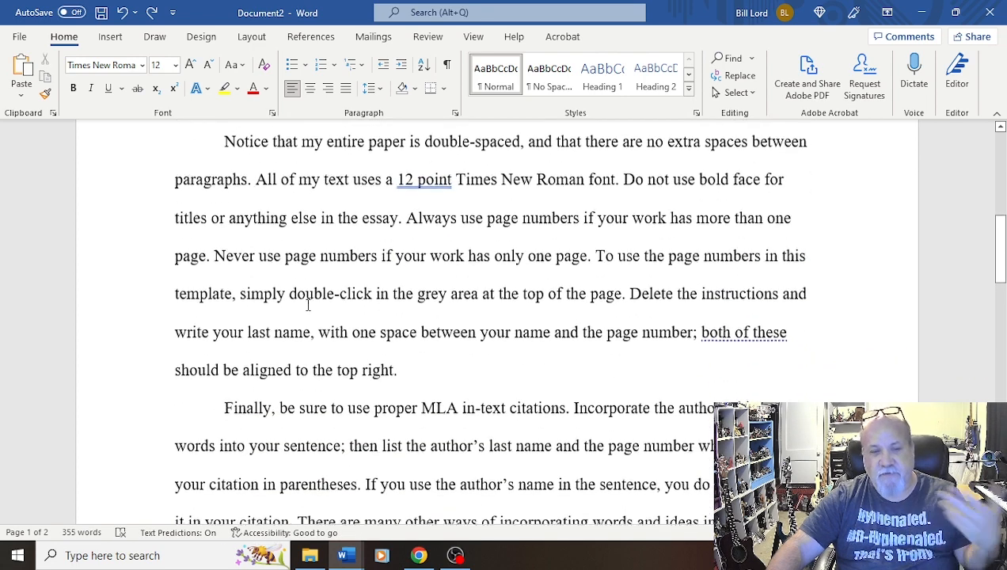
scroll(308, 300, "down", 1)
scroll(309, 299, "down", 3)
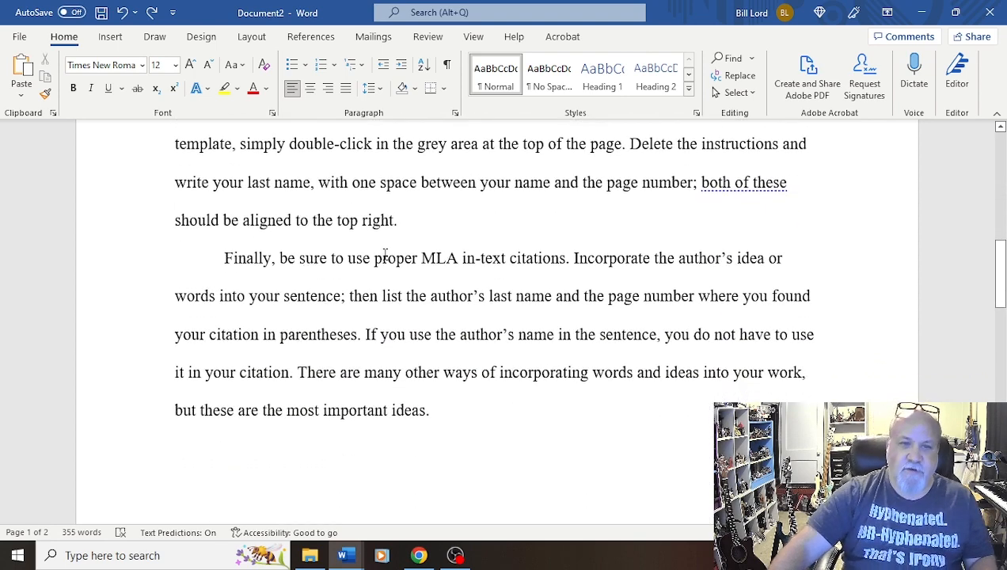
scroll(387, 256, "down", 4)
scroll(386, 256, "down", 15)
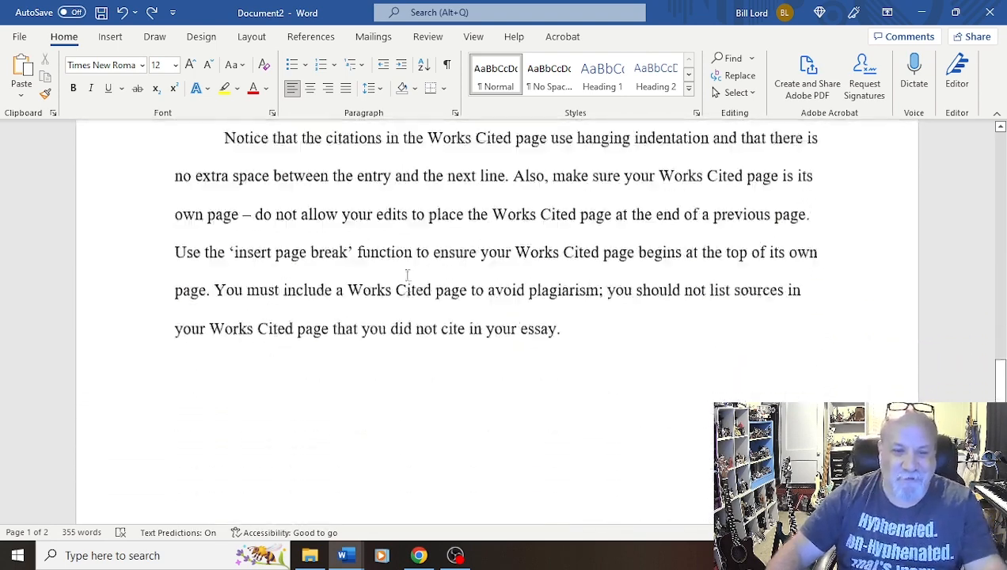
scroll(413, 285, "up", 6)
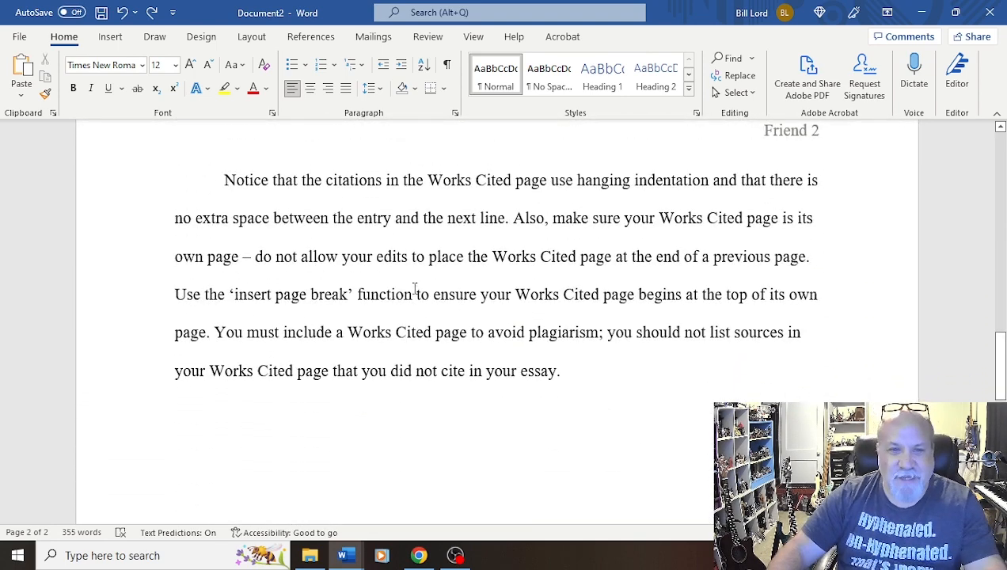
scroll(413, 287, "down", 8)
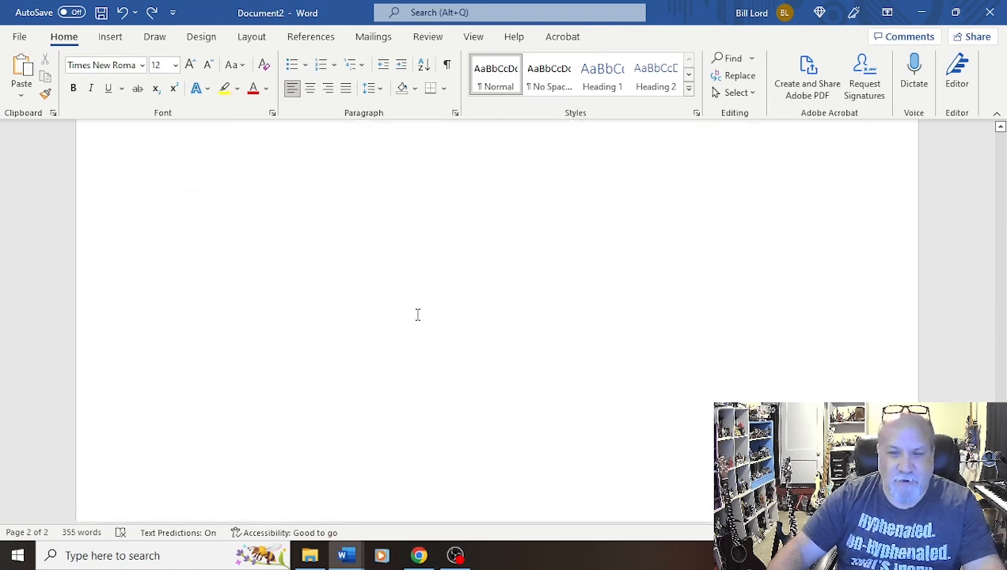
scroll(416, 315, "up", 5)
scroll(417, 317, "up", 3)
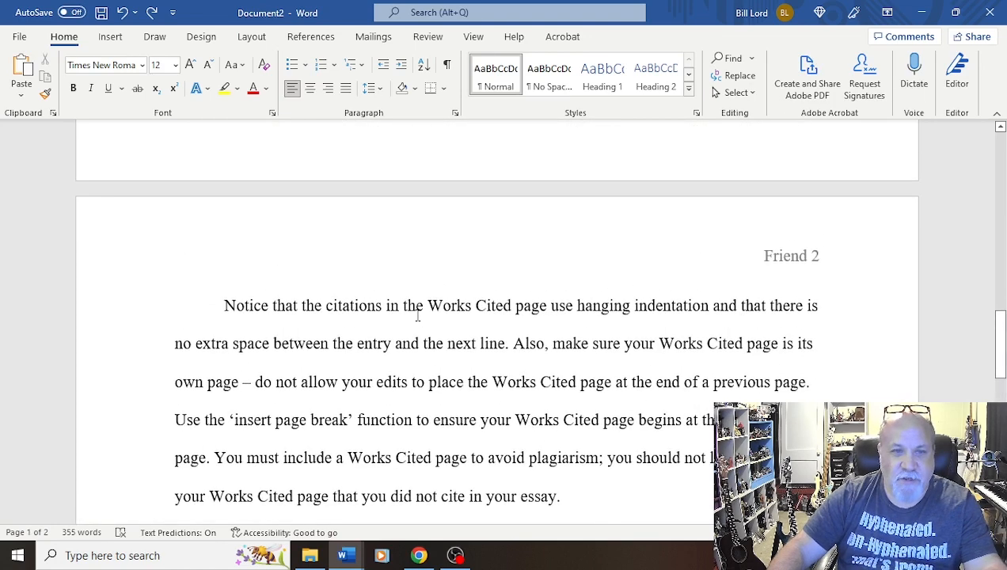
scroll(418, 315, "down", 3)
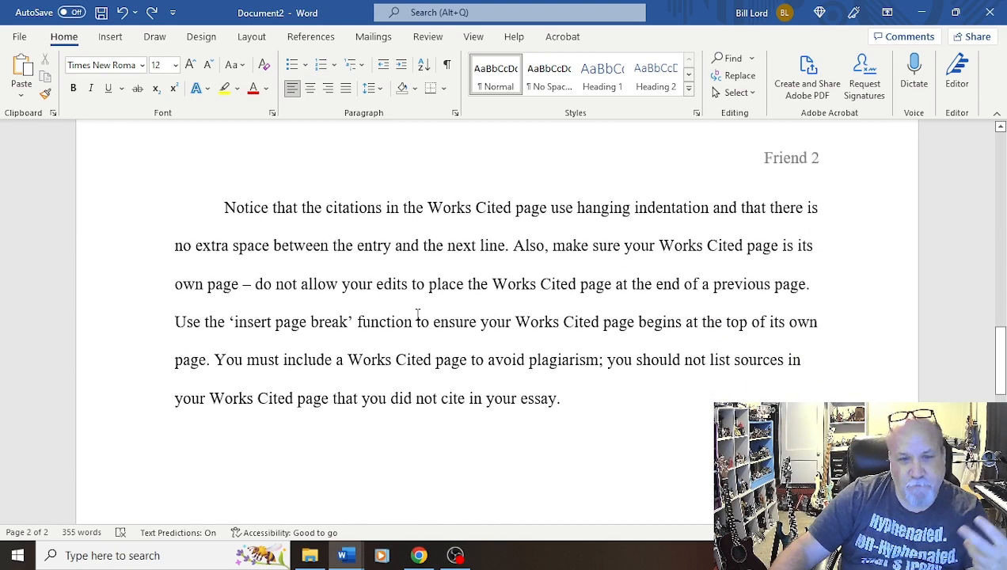
scroll(417, 314, "up", 15)
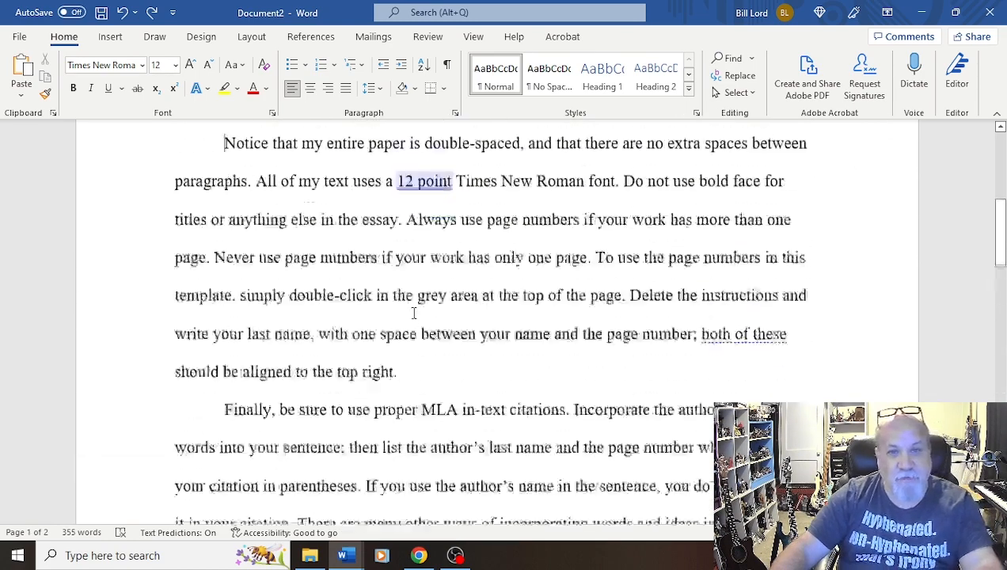
scroll(413, 313, "up", 3)
scroll(412, 301, "down", 2)
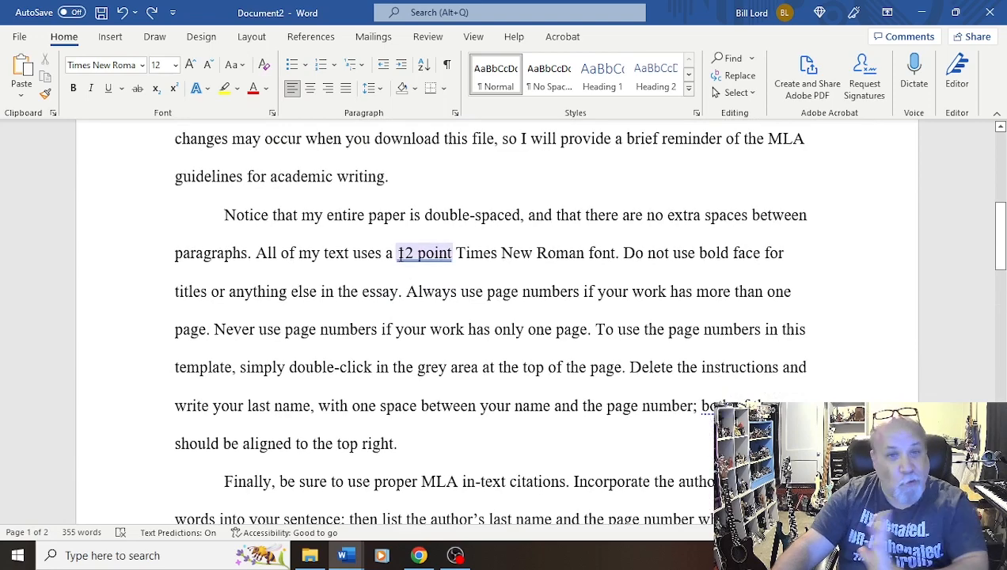
scroll(502, 313, "down", 20)
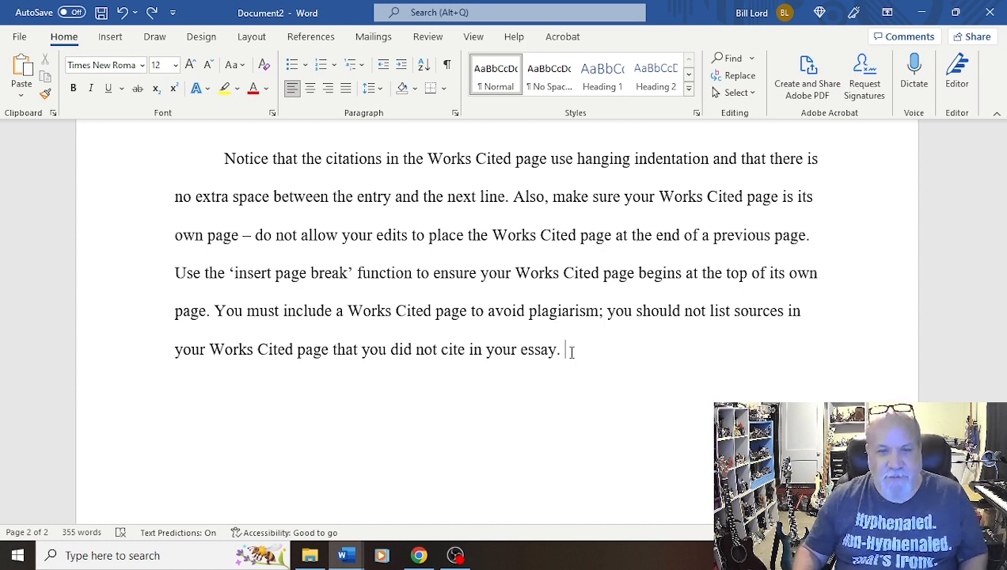
Start a new line after the last paragraph and insert a page break to begin a new page
key("Return")
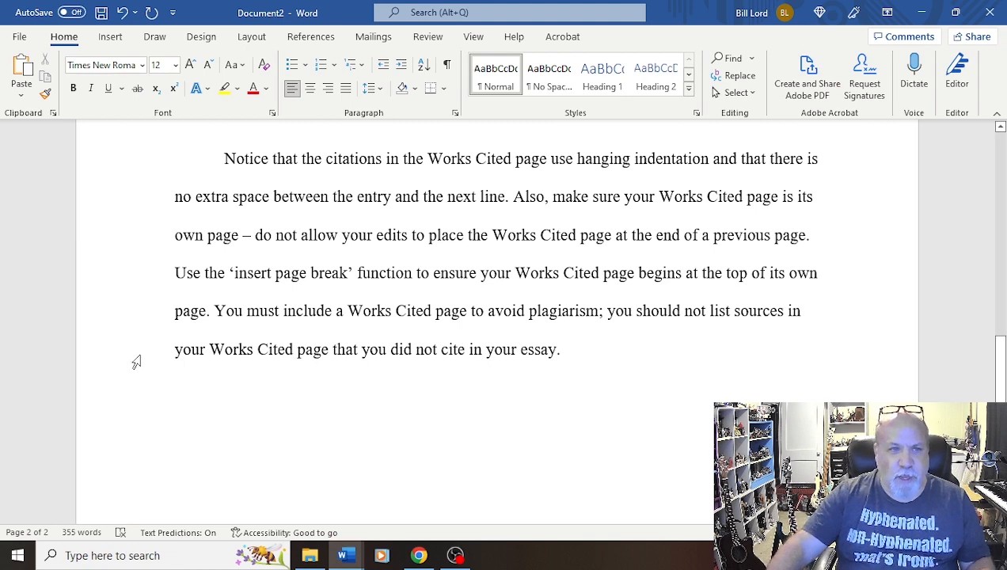
scroll(218, 198, "down", 2)
left_click(110, 38)
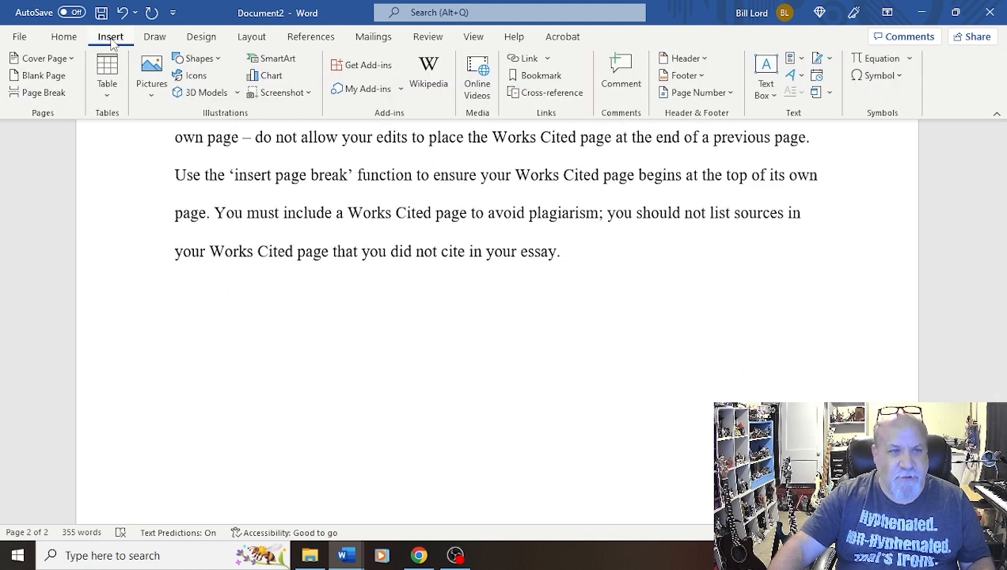
left_click(43, 93)
left_click(44, 93)
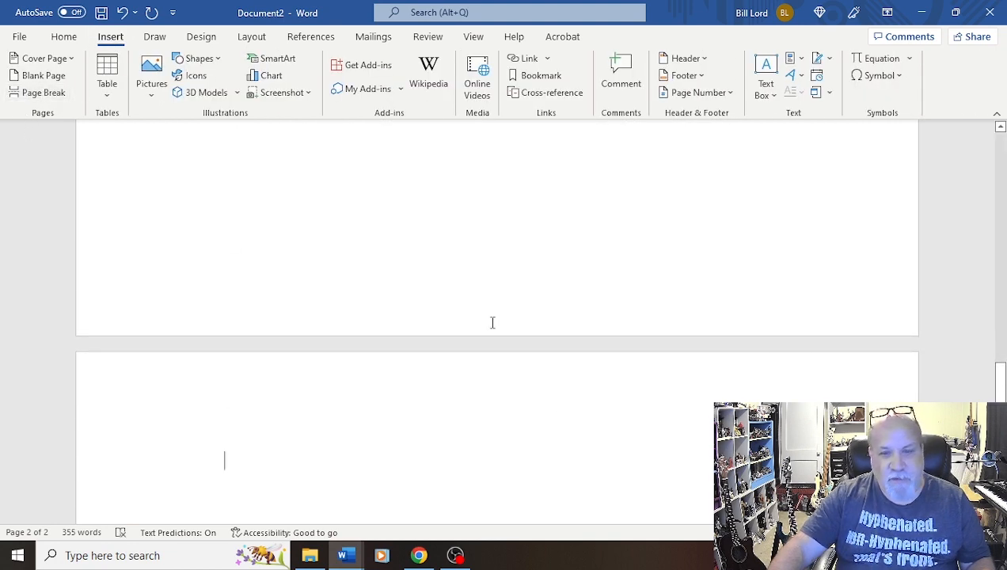
Type the heading "Works Cited" at the top of the new page and center it
scroll(634, 340, "down", 3)
scroll(345, 402, "up", 6)
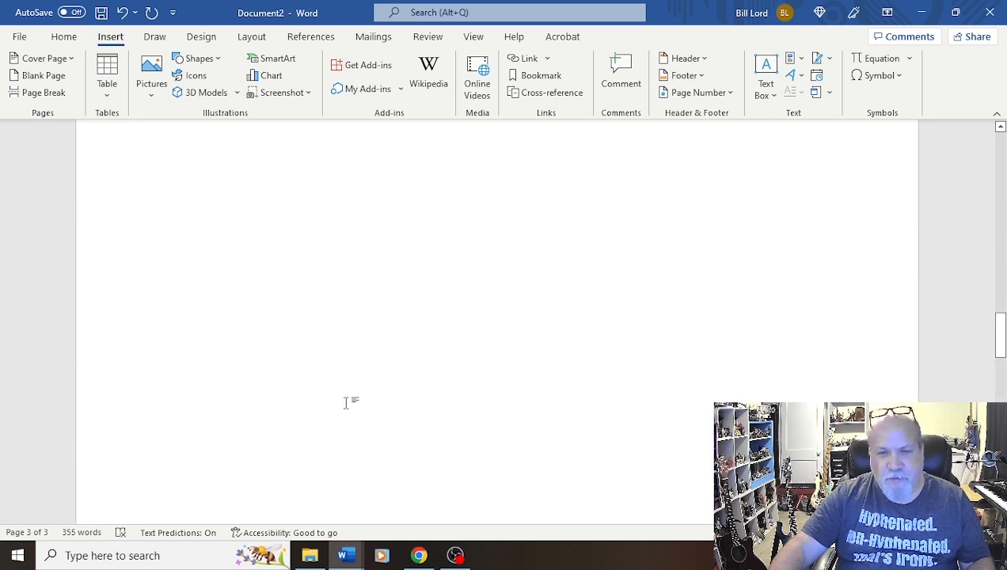
scroll(349, 405, "down", 5)
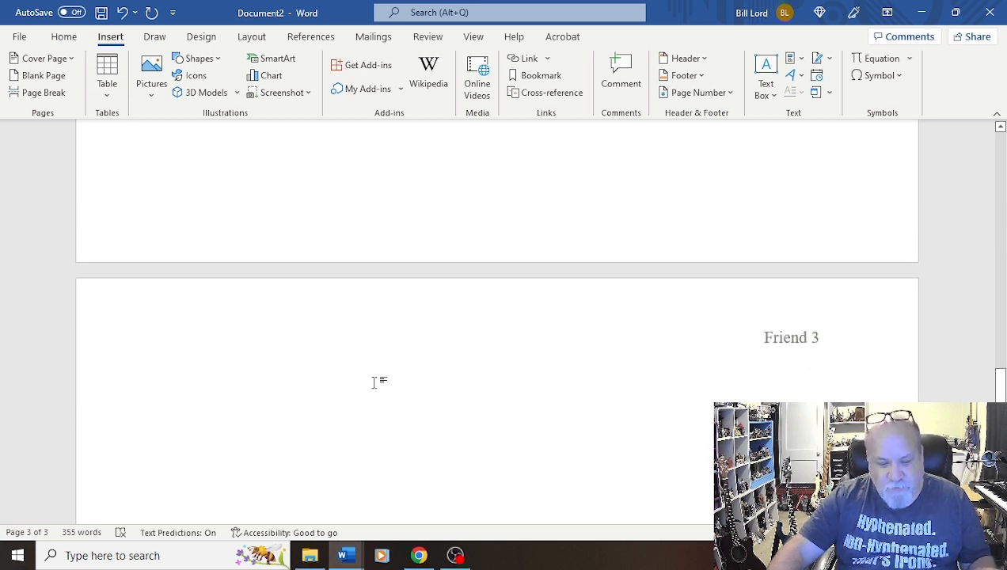
type("Works Cited")
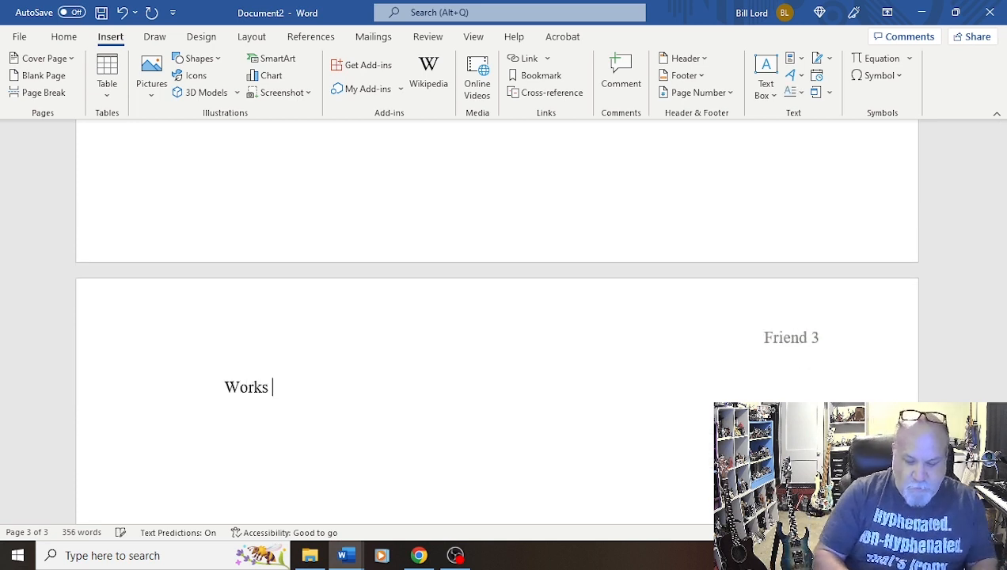
left_click(225, 387)
key("ctrl+e")
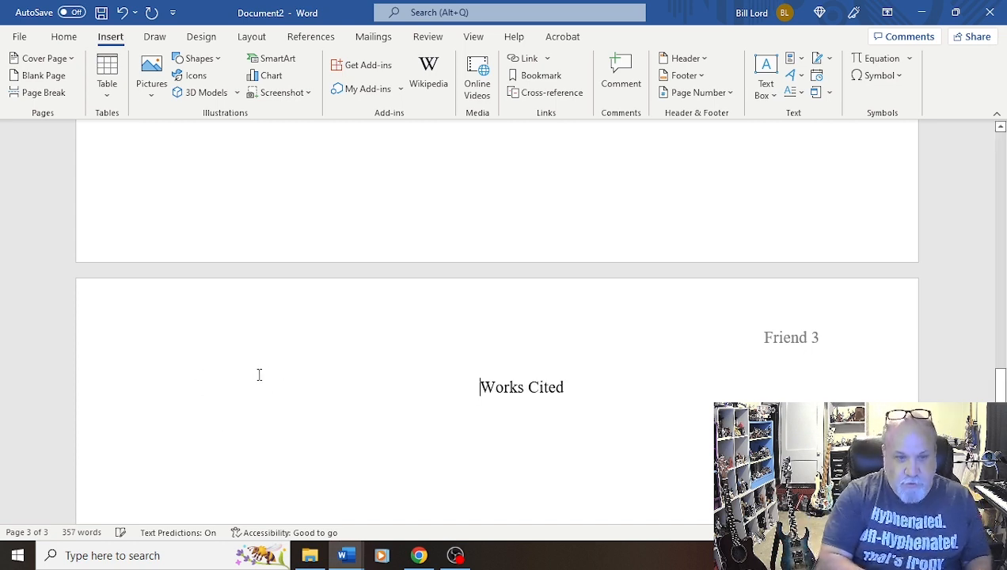
Delete the sentences after the first sentence of the page-two paragraph, then undo the deletion
scroll(425, 229, "up", 5)
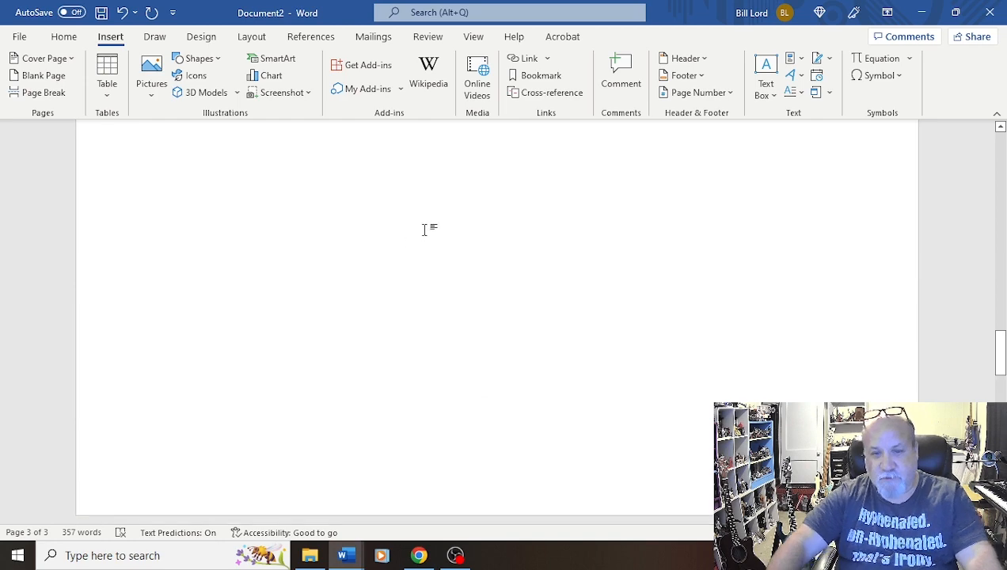
scroll(469, 250, "up", 5)
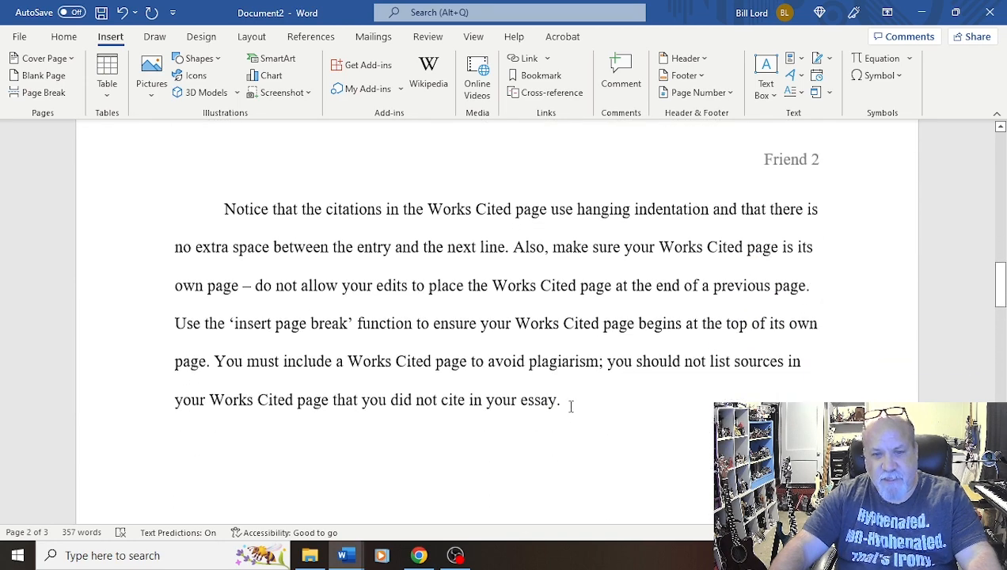
left_click_drag(567, 402, 513, 248)
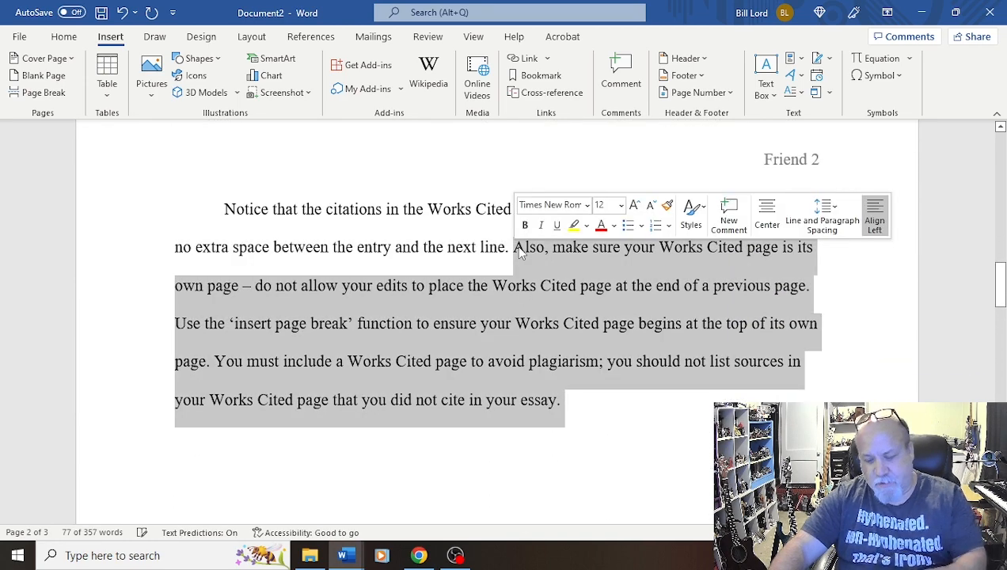
key("Delete")
scroll(604, 389, "down", 10)
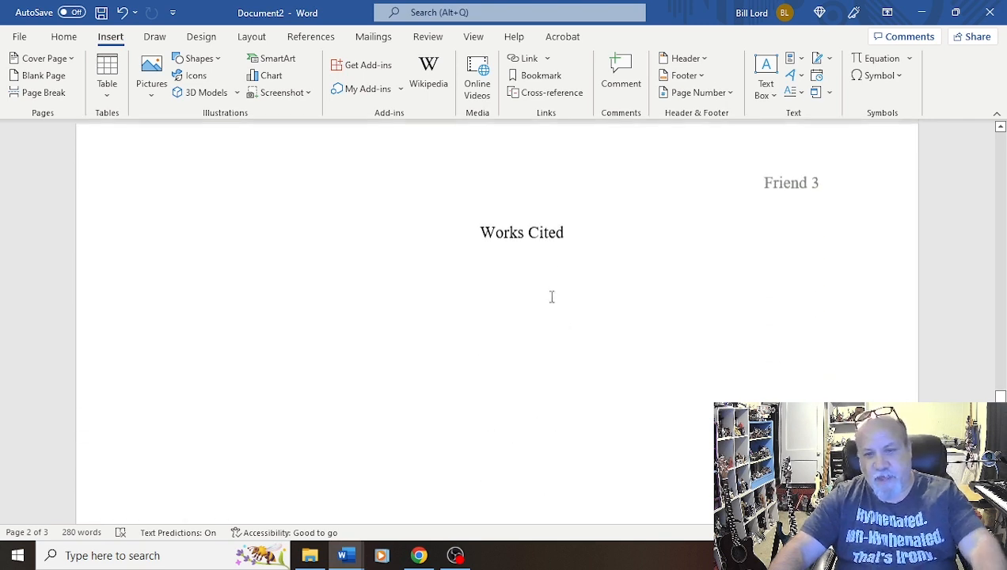
scroll(556, 320, "up", 4)
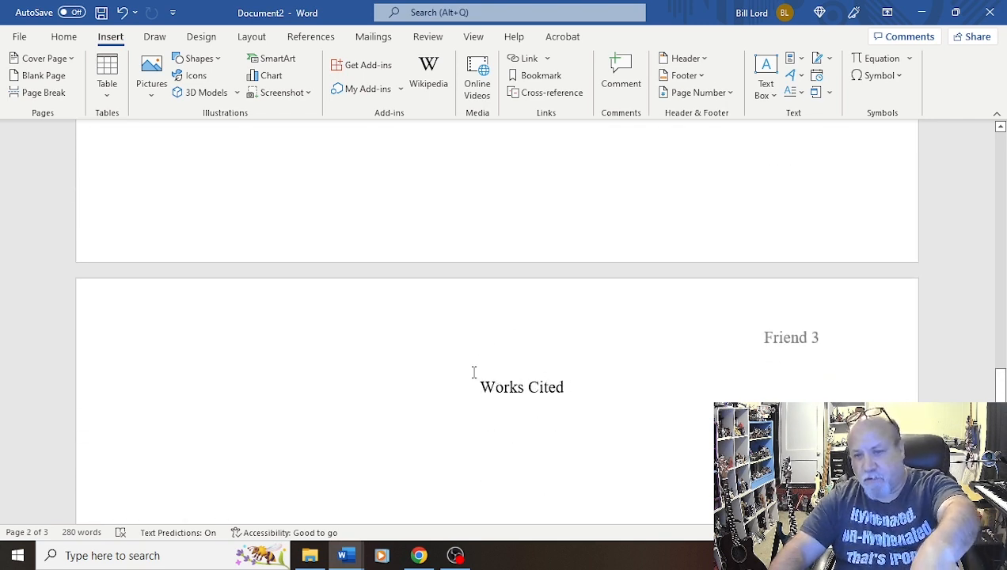
scroll(491, 388, "up", 15)
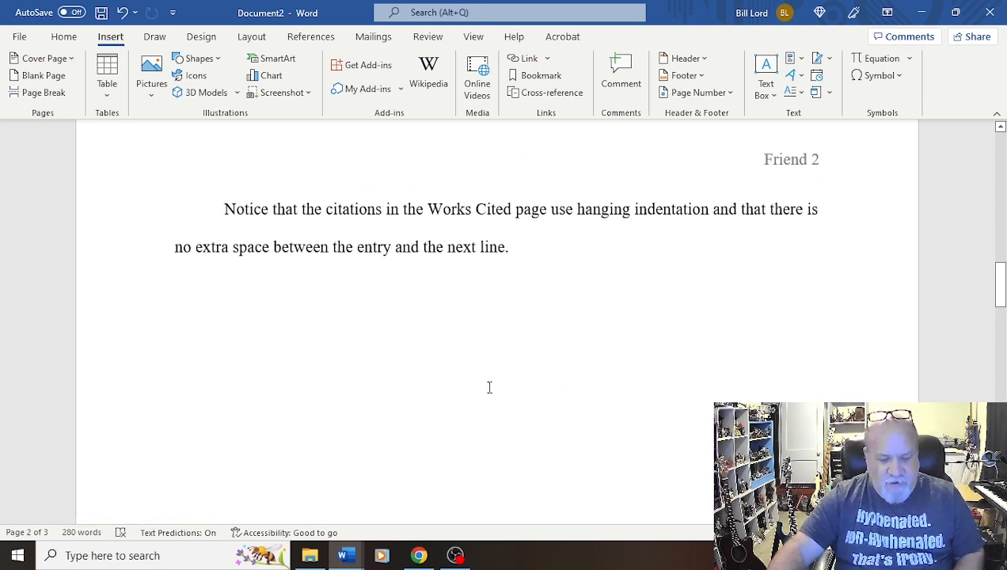
key("ctrl+z")
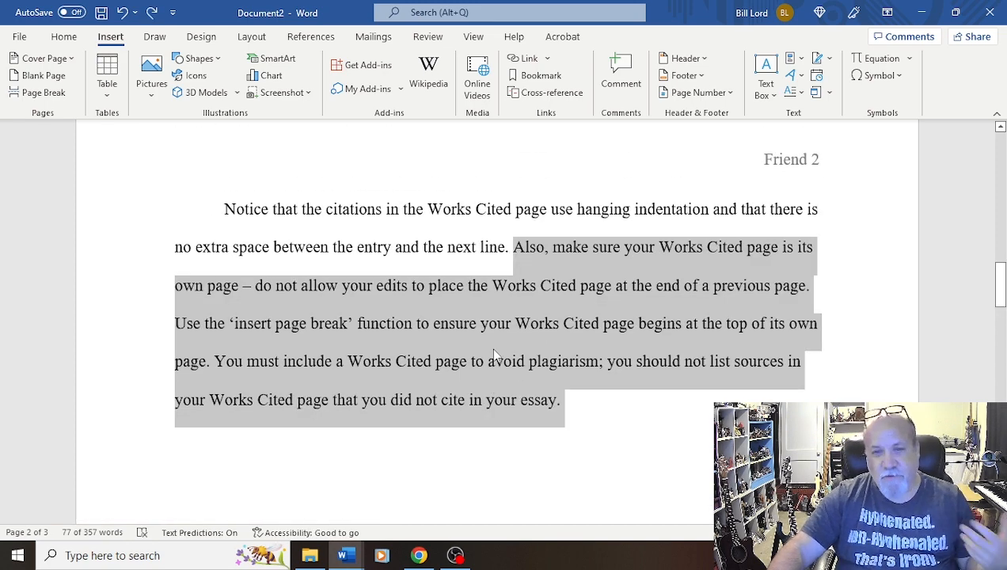
Scroll between the page-two paragraph and the Works Cited page to review the layout
scroll(494, 354, "down", 13)
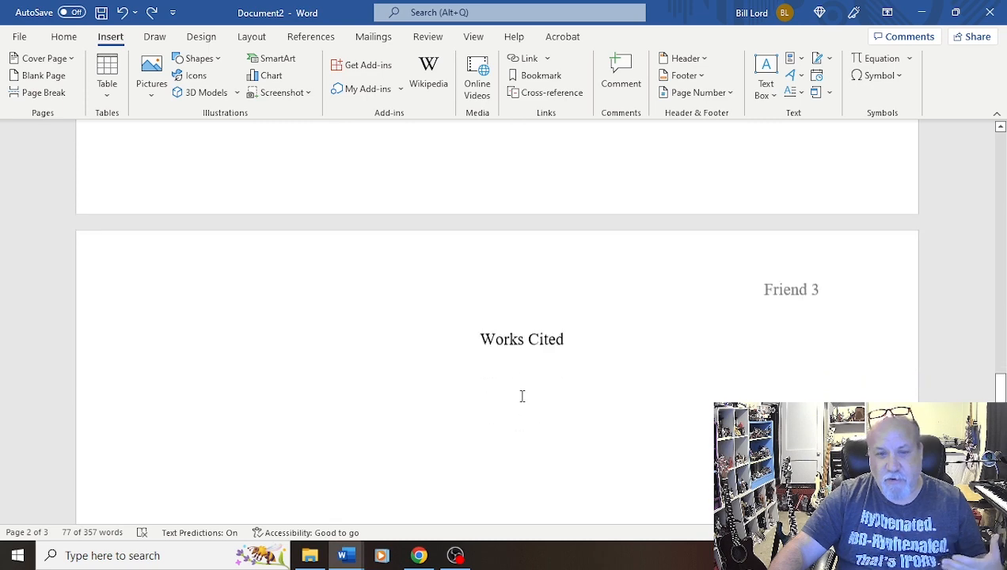
scroll(525, 344, "up", 5)
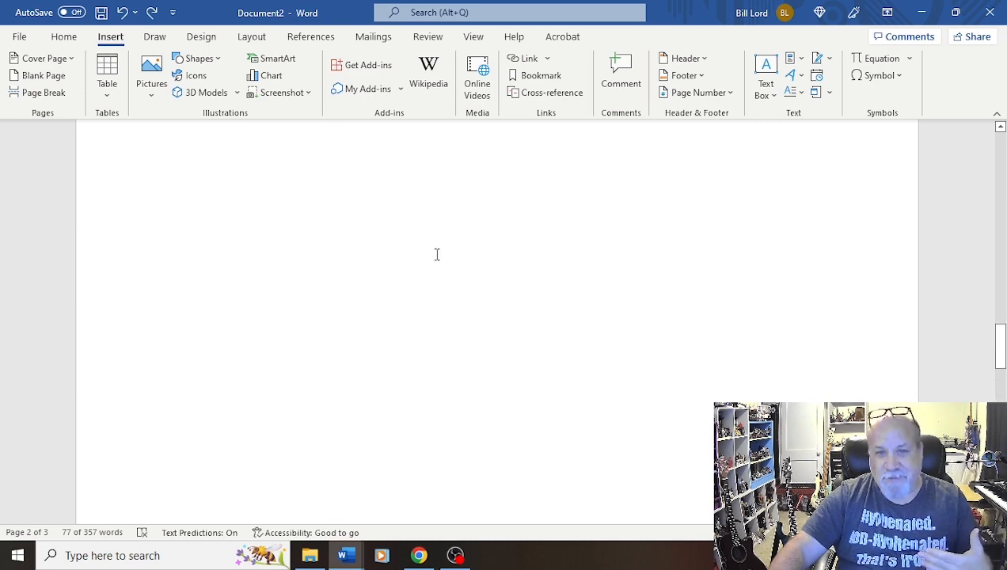
scroll(474, 356, "up", 3)
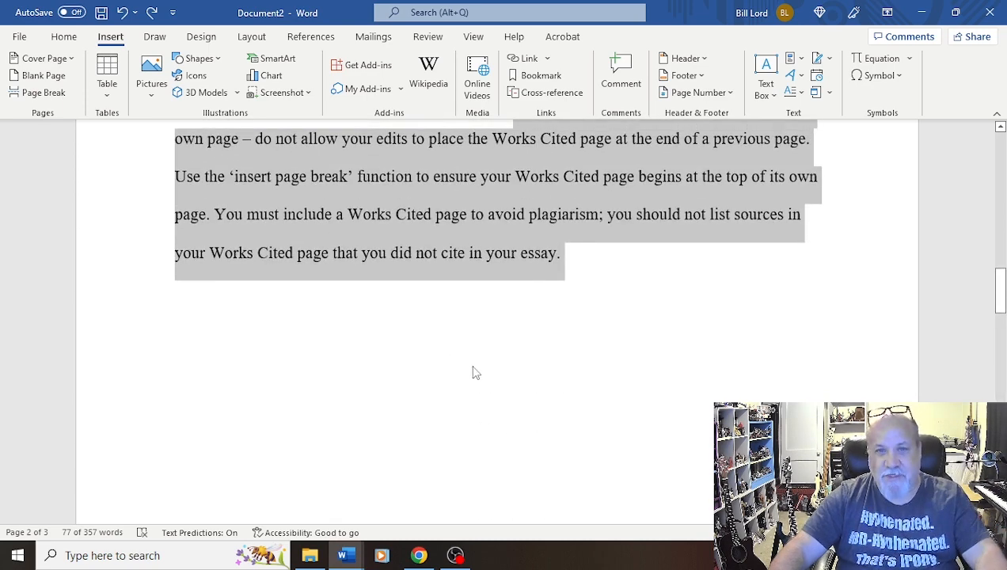
scroll(475, 372, "up", 3)
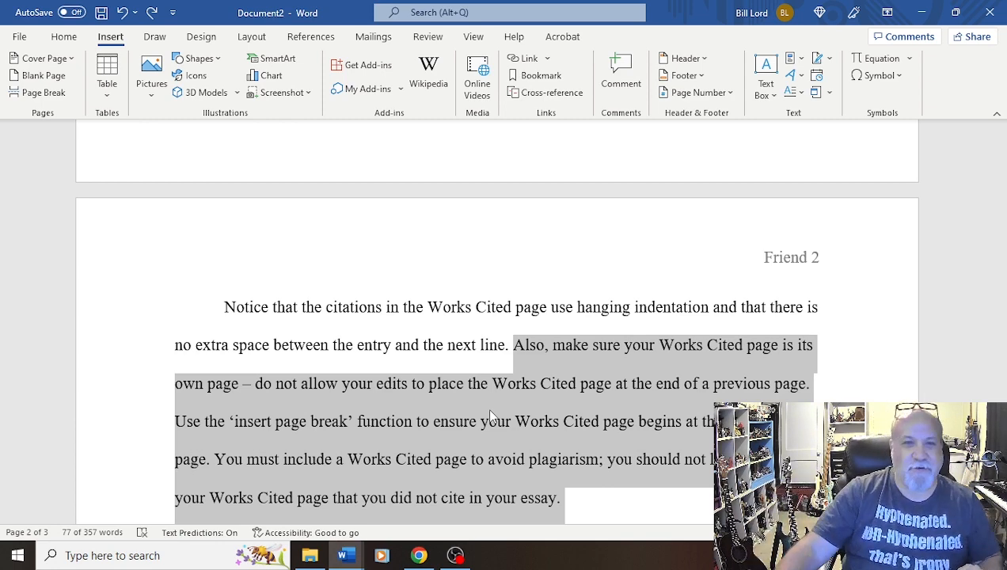
scroll(490, 410, "down", 1)
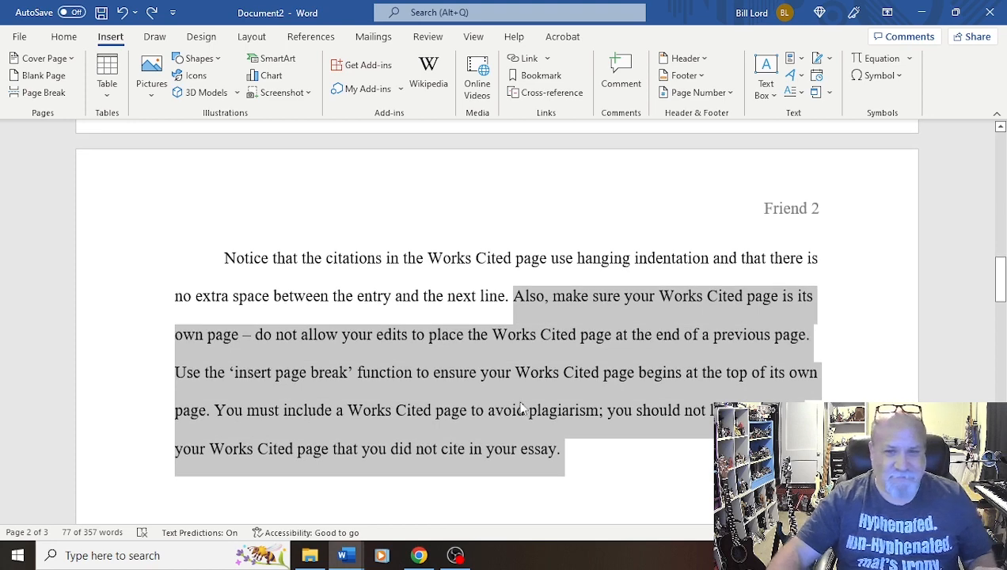
scroll(536, 381, "down", 3)
scroll(522, 397, "down", 8)
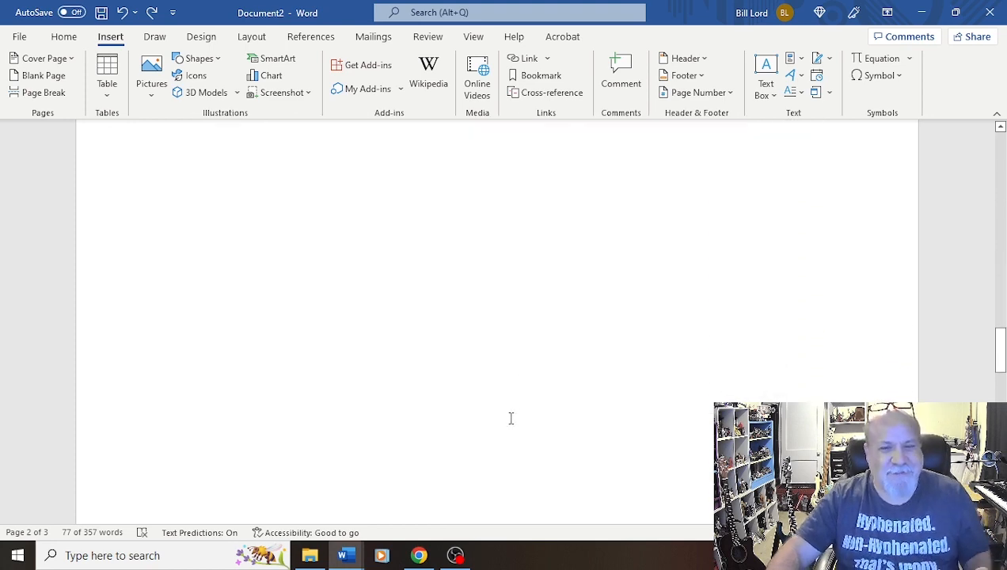
scroll(507, 383, "down", 1)
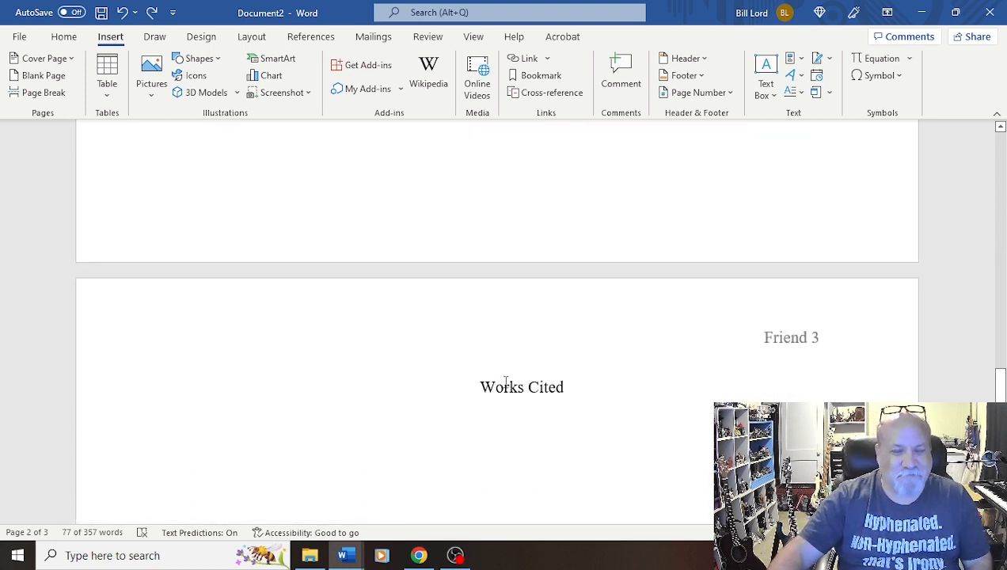
scroll(506, 388, "up", 1)
scroll(508, 379, "down", 2)
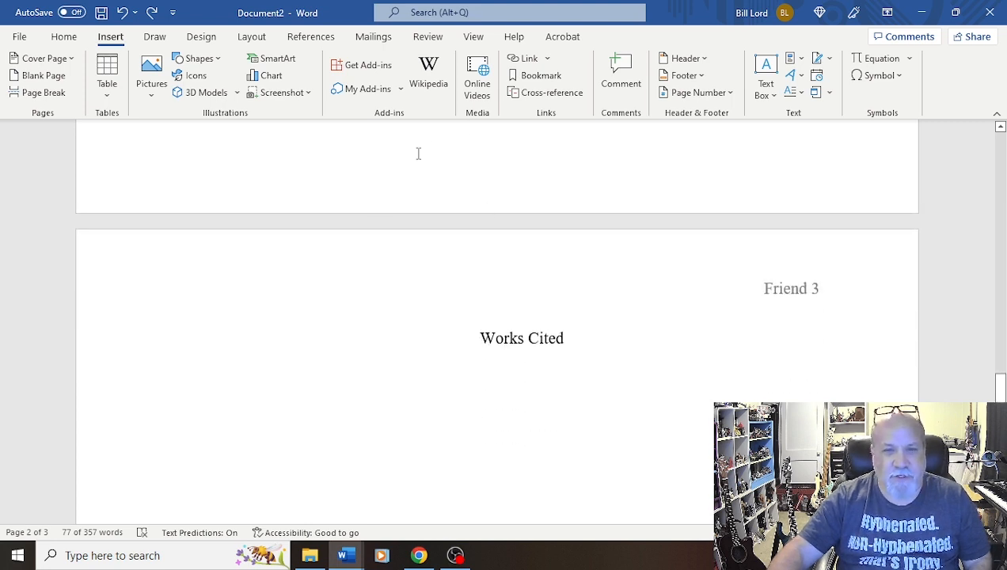
Start a new line below the Works Cited heading and left-align it
left_click(527, 349)
left_click(581, 346)
key("Return")
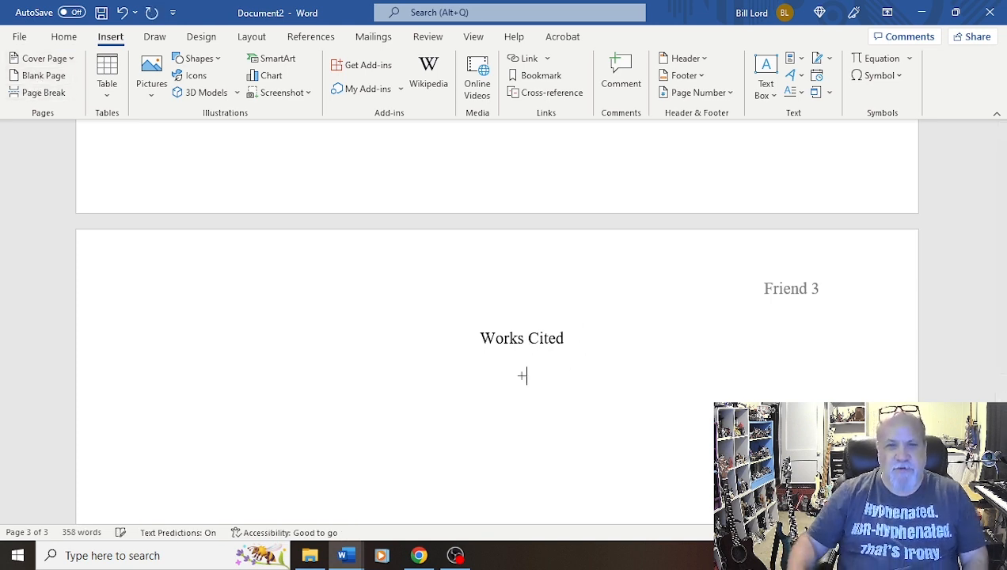
key("ctrl+l")
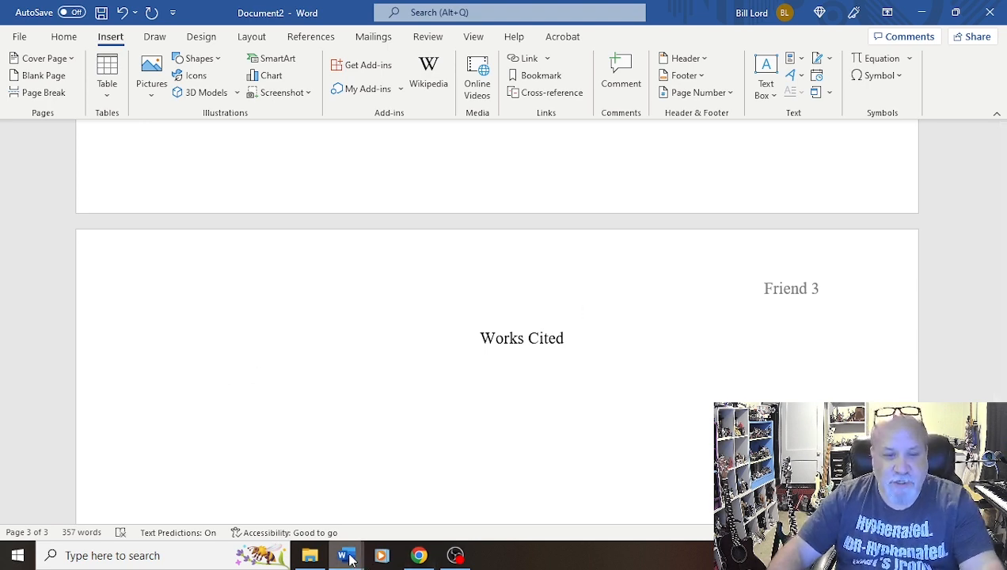
Switch to the Document1 template and select both Works Cited entries at its end to copy them
mouse_move(348, 559)
left_click(265, 495)
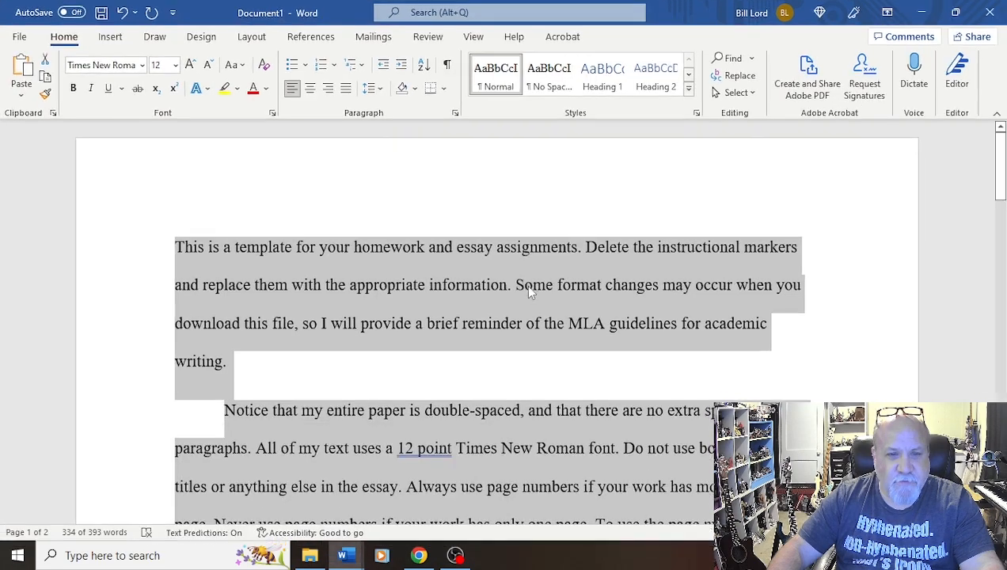
scroll(525, 285, "down", 3)
scroll(481, 388, "down", 15)
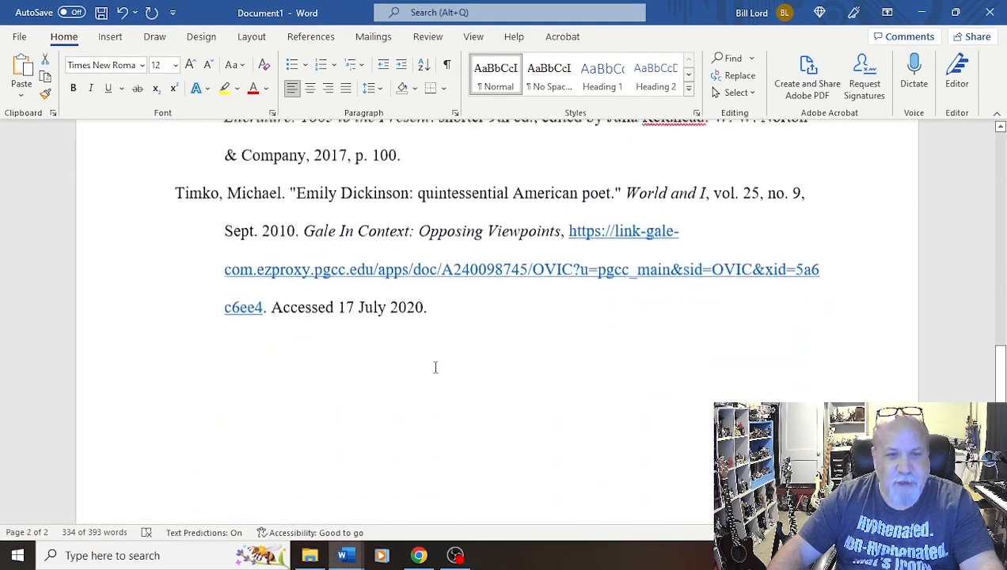
left_click(431, 361)
scroll(426, 411, "up", 3)
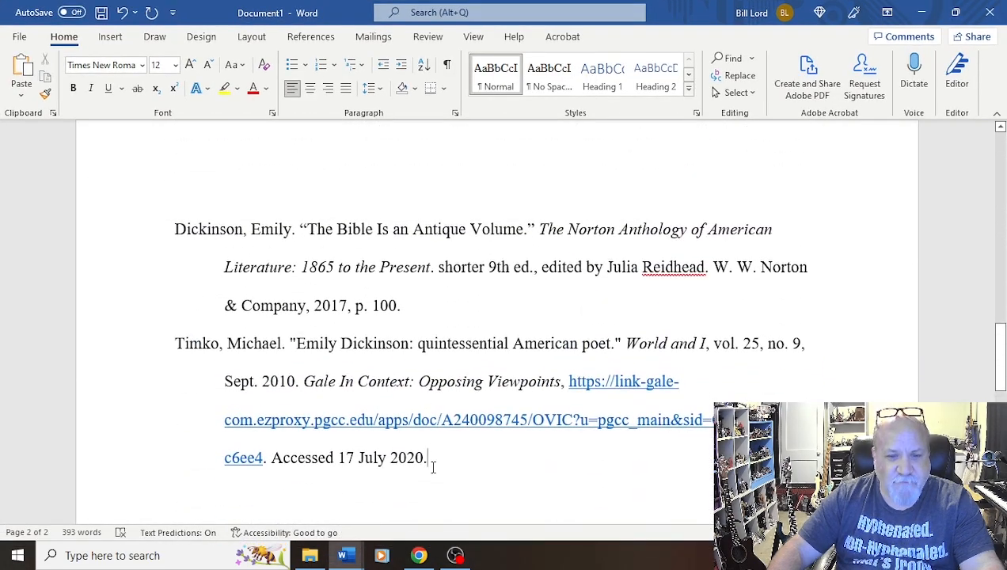
left_click_drag(431, 459, 165, 226)
key("ctrl+c")
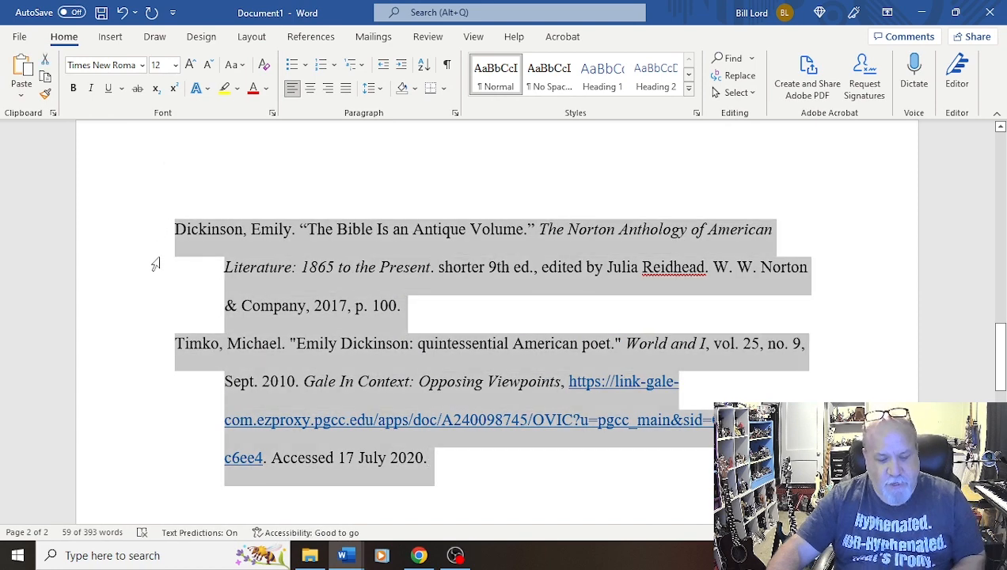
Return to Document2, paste the two citations below the heading, and pick a different paste formatting option
left_click(358, 561)
left_click(400, 491)
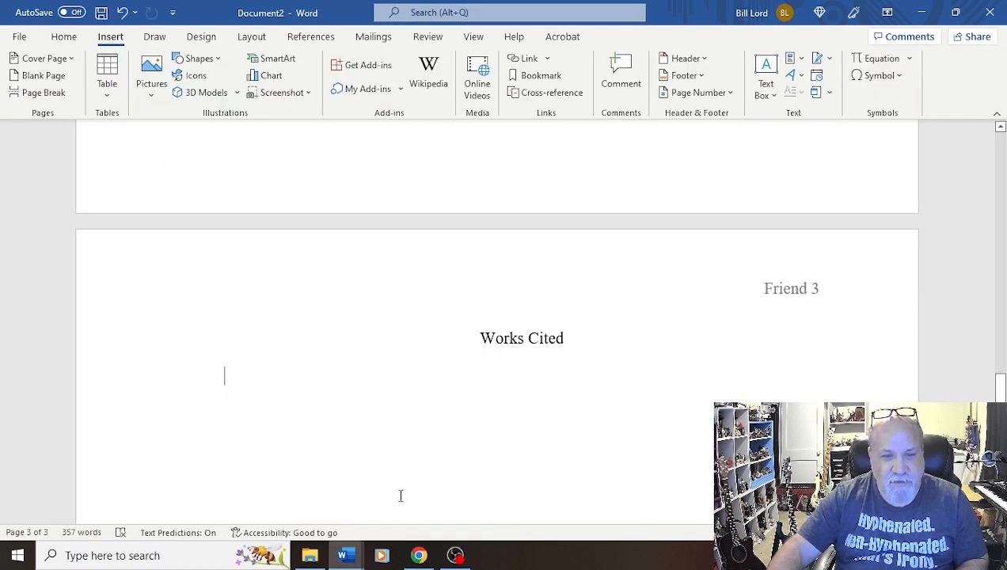
key("ctrl+v")
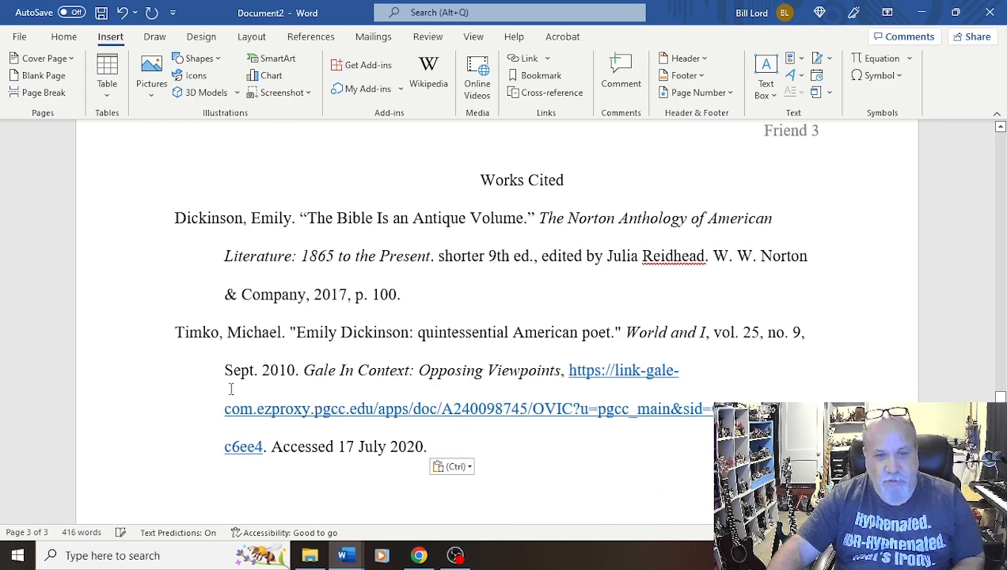
left_click(459, 468)
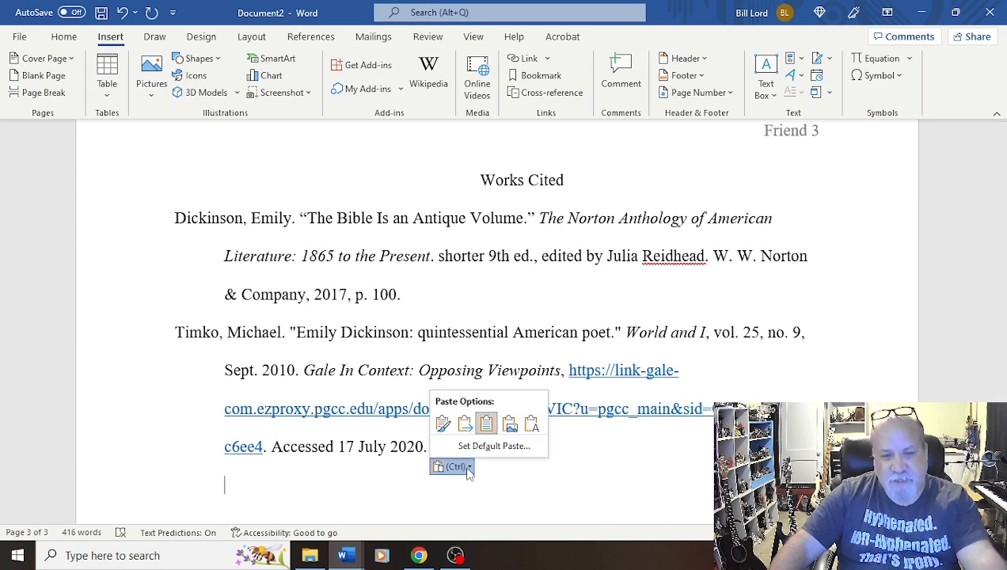
left_click(466, 424)
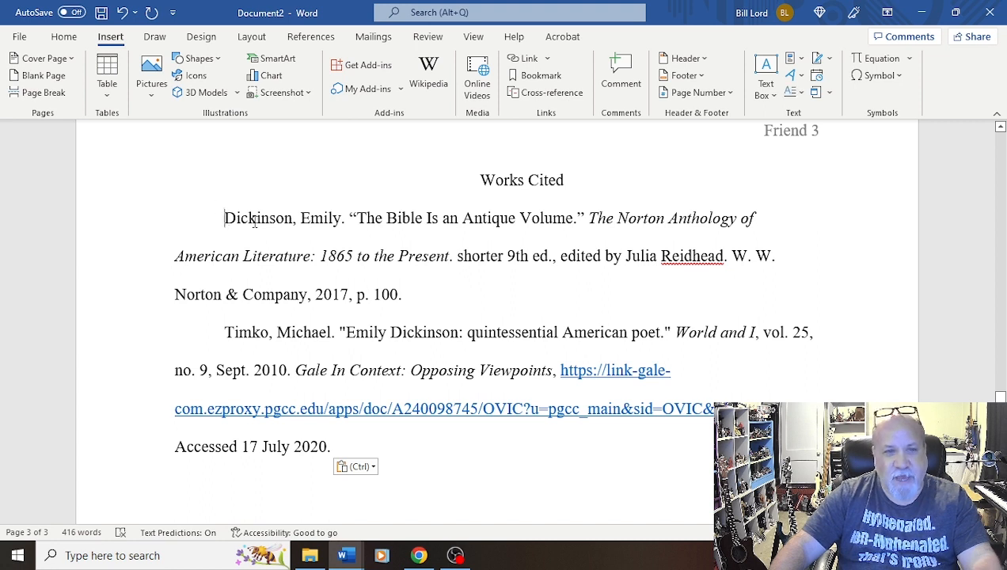
Remove the first-line indents from both pasted citations so each starts at the left margin
key("BackSpace")
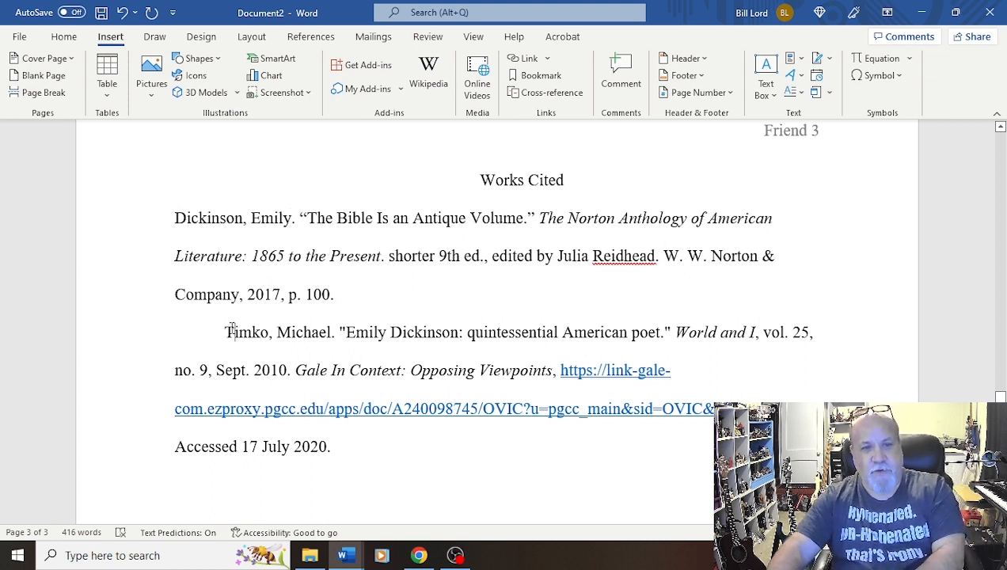
key("BackSpace")
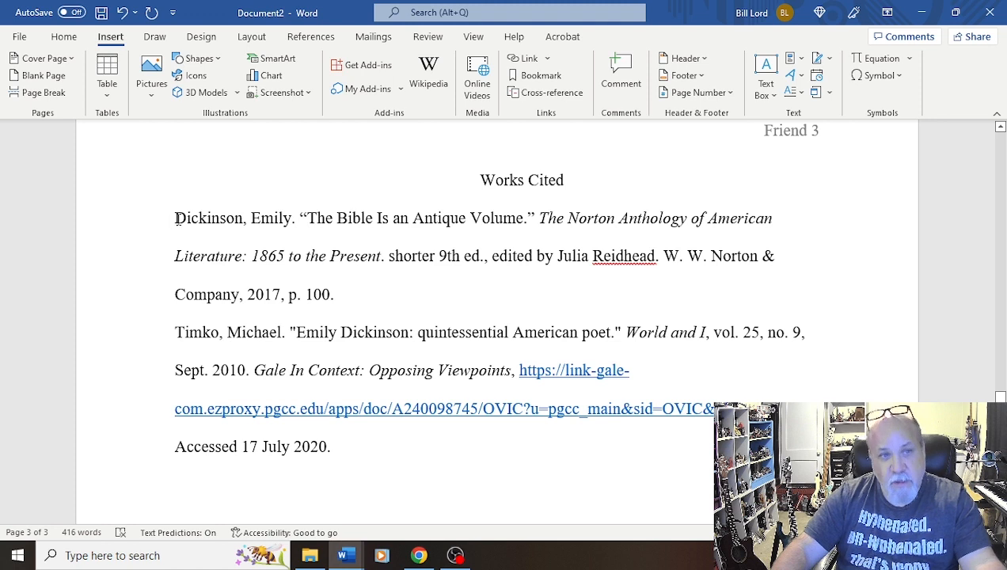
left_click_drag(175, 219, 341, 296)
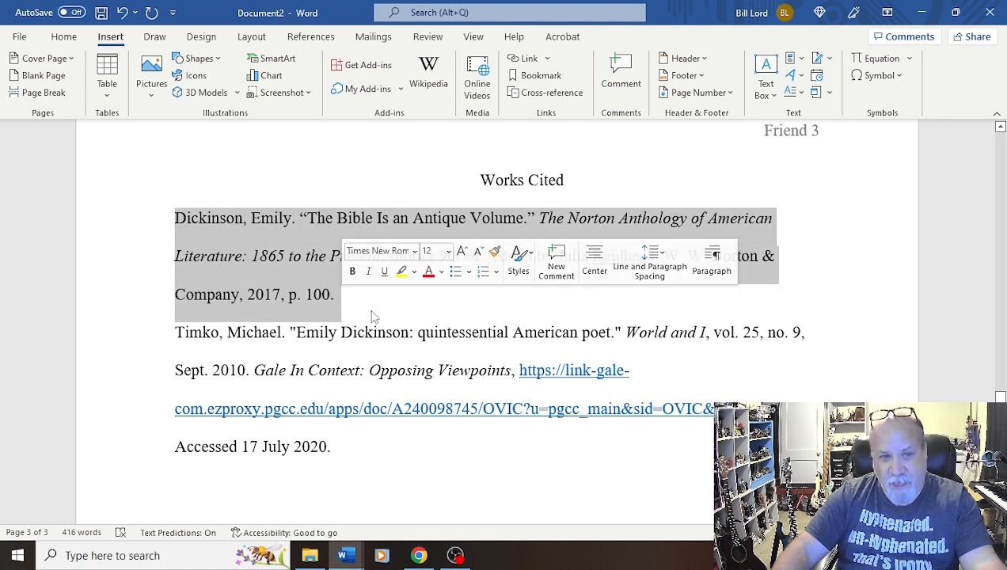
left_click(377, 313)
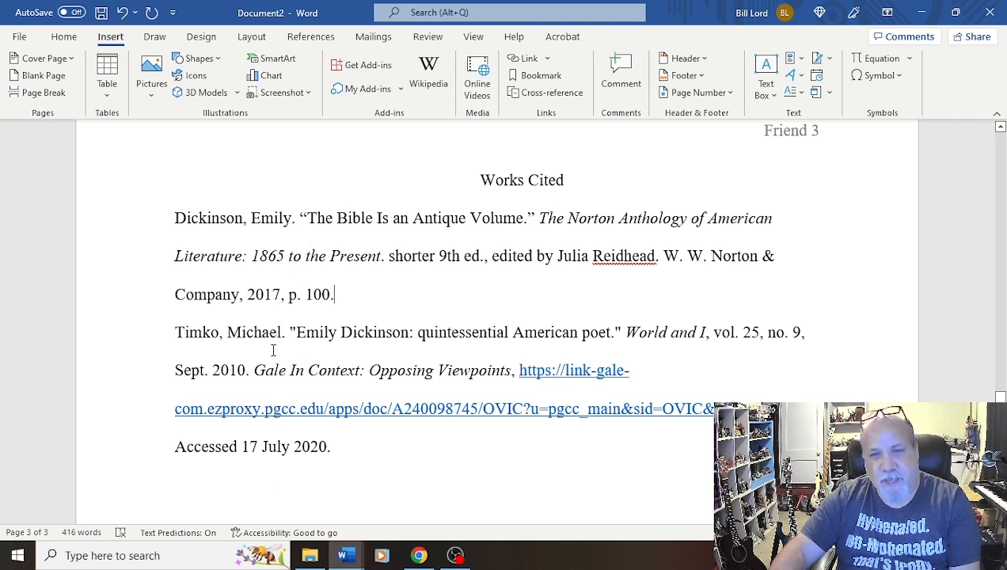
left_click_drag(337, 450, 171, 207)
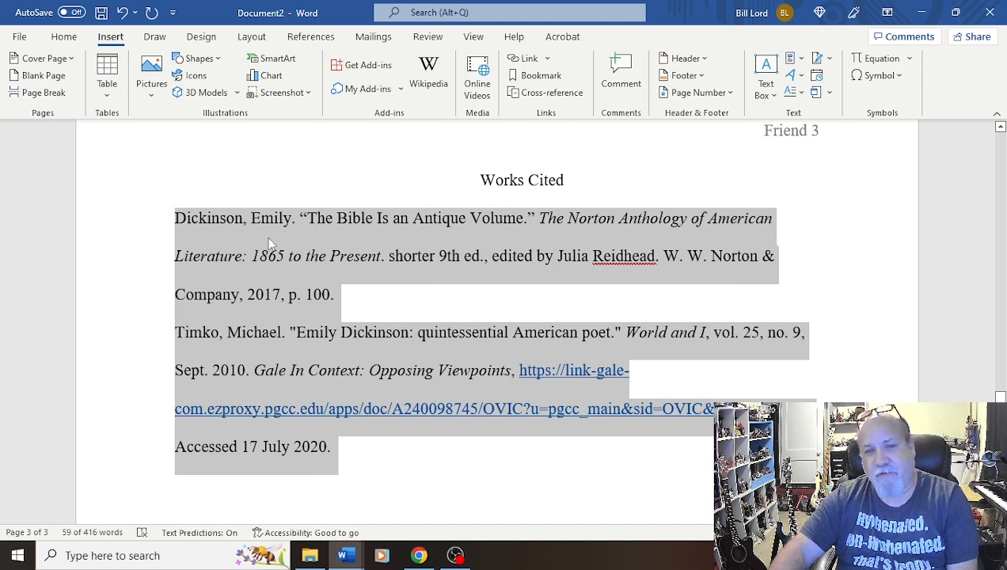
left_click(319, 294)
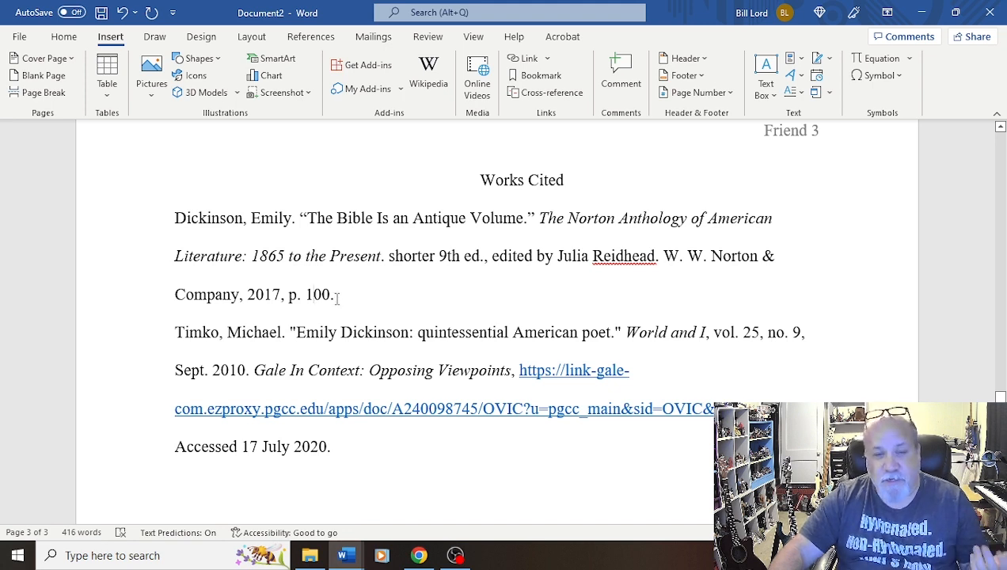
Give the Dickinson Works Cited entry a 0.5" hanging indent through the Paragraph settings
left_click_drag(336, 297, 135, 214)
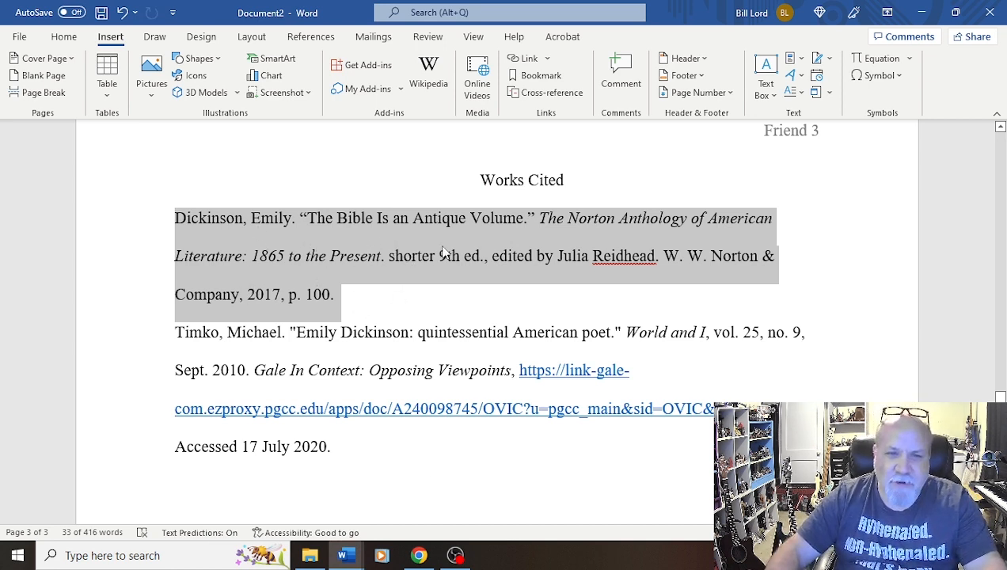
left_click(65, 37)
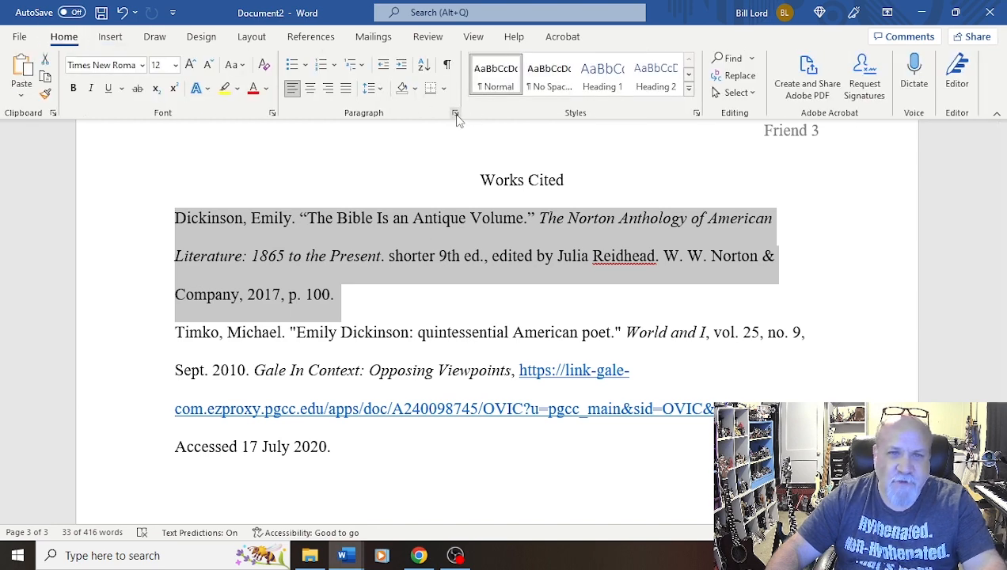
right_click(413, 243)
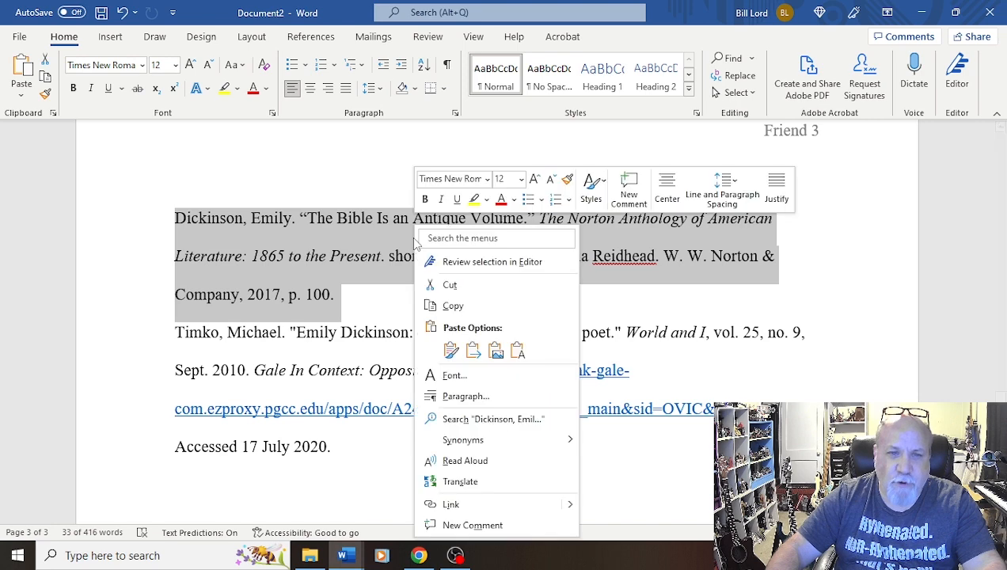
left_click(475, 396)
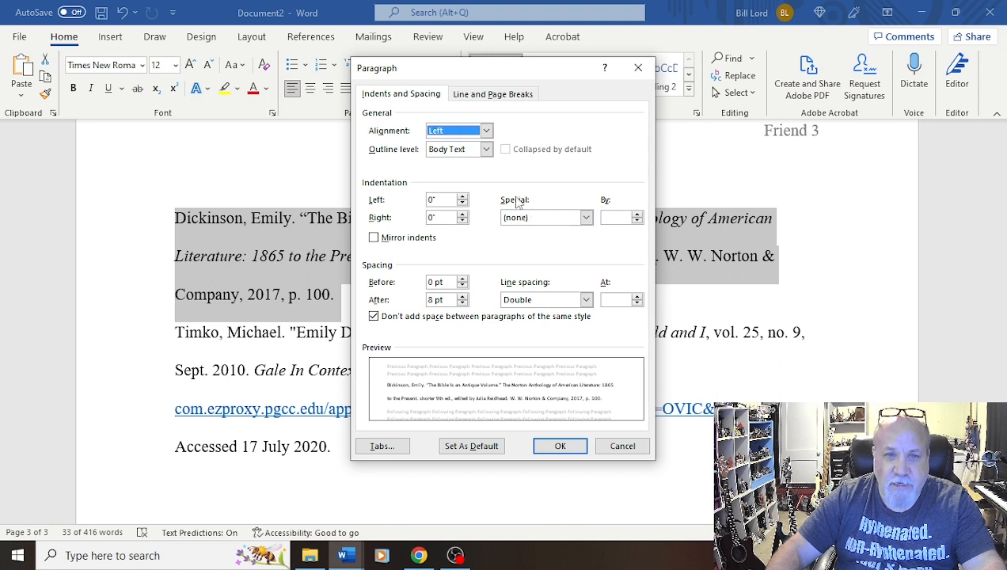
left_click(585, 217)
left_click(521, 251)
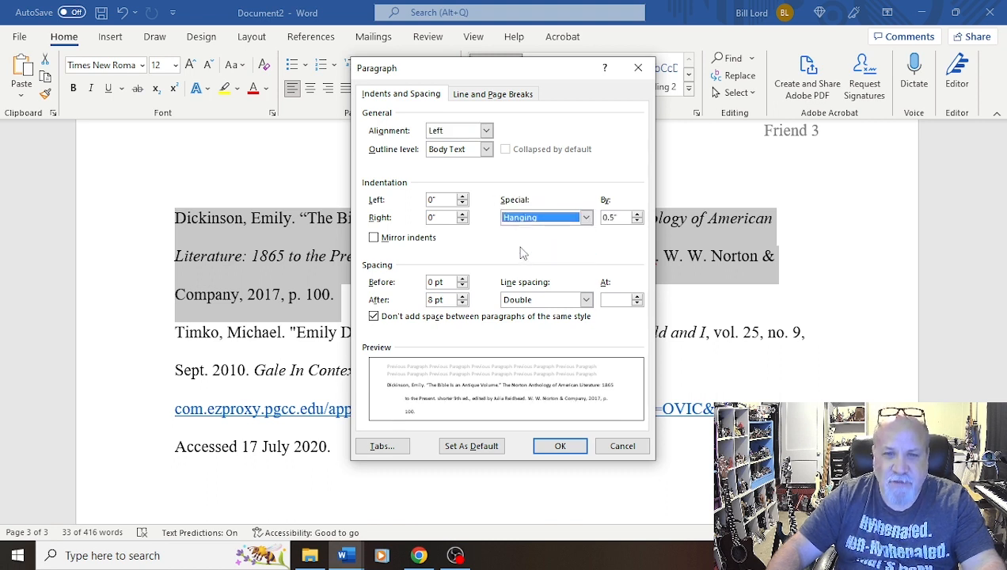
left_click(561, 446)
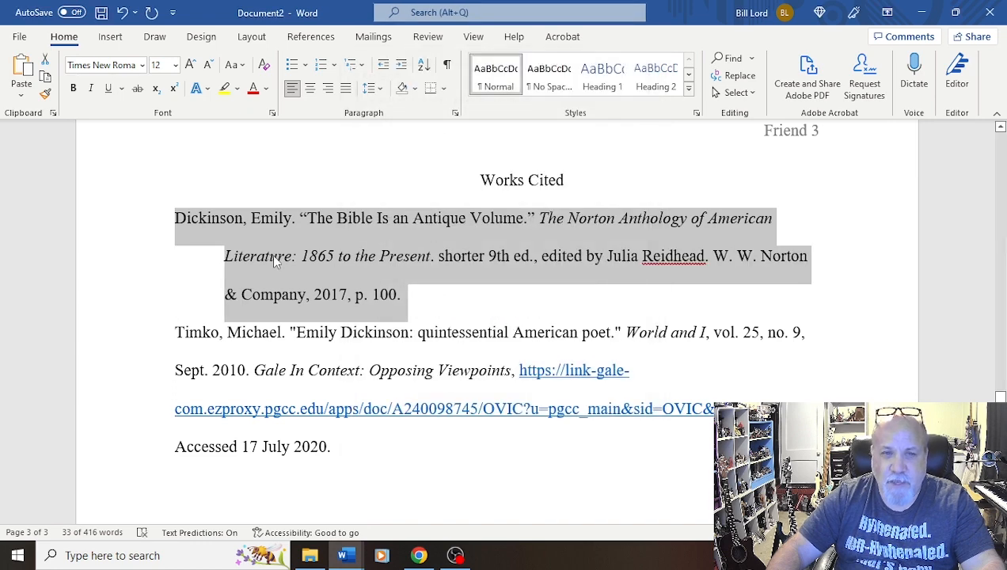
Give the Timko Works Cited entry a 0.5" hanging indent as well, then deselect the text
left_click(272, 254)
left_click_drag(337, 448, 163, 327)
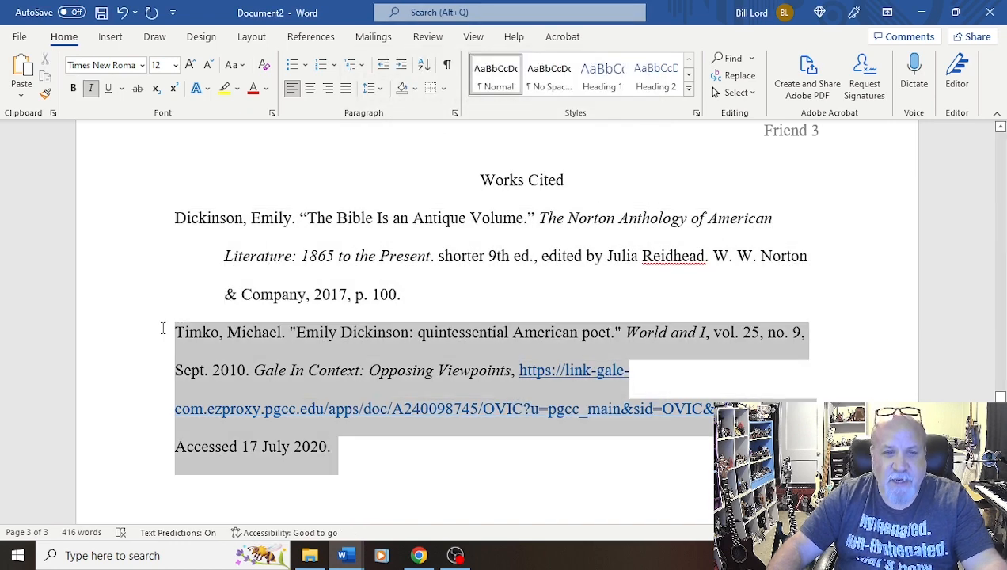
right_click(430, 366)
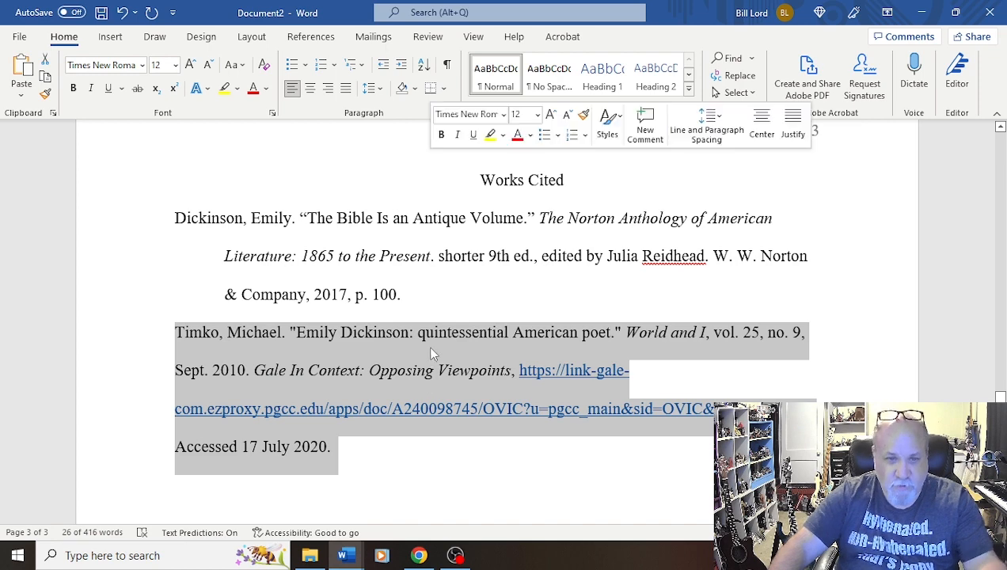
left_click(478, 417)
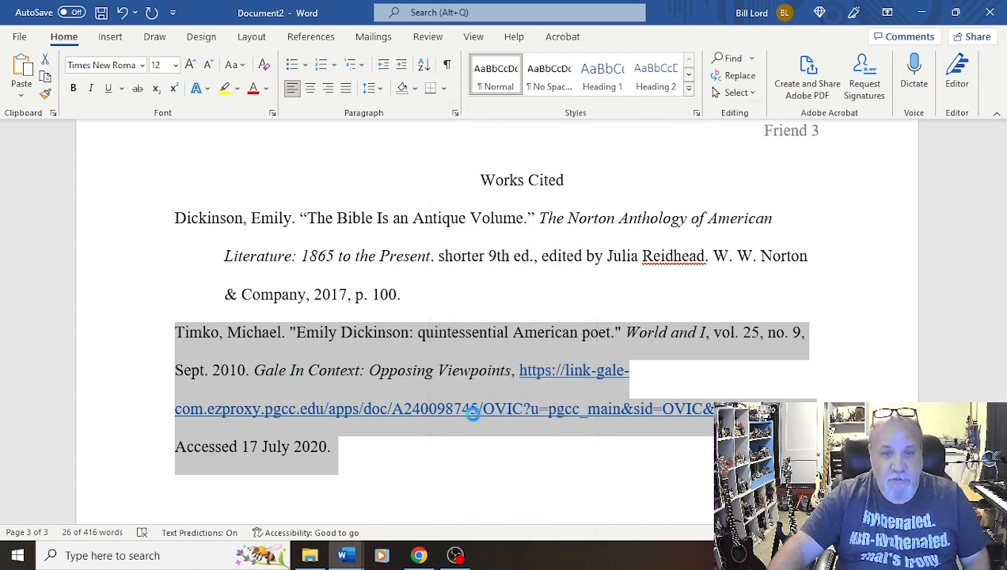
left_click(585, 218)
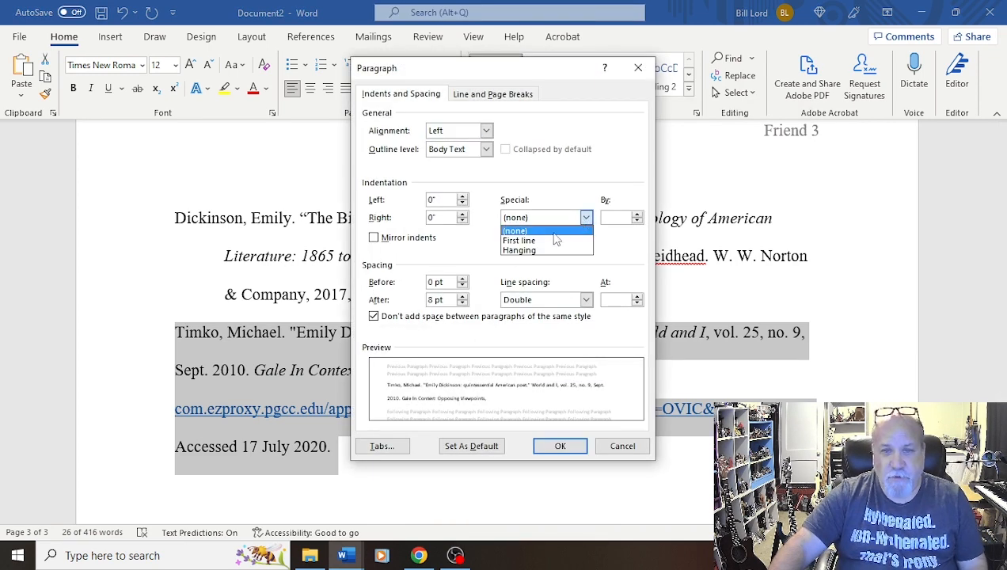
left_click(519, 250)
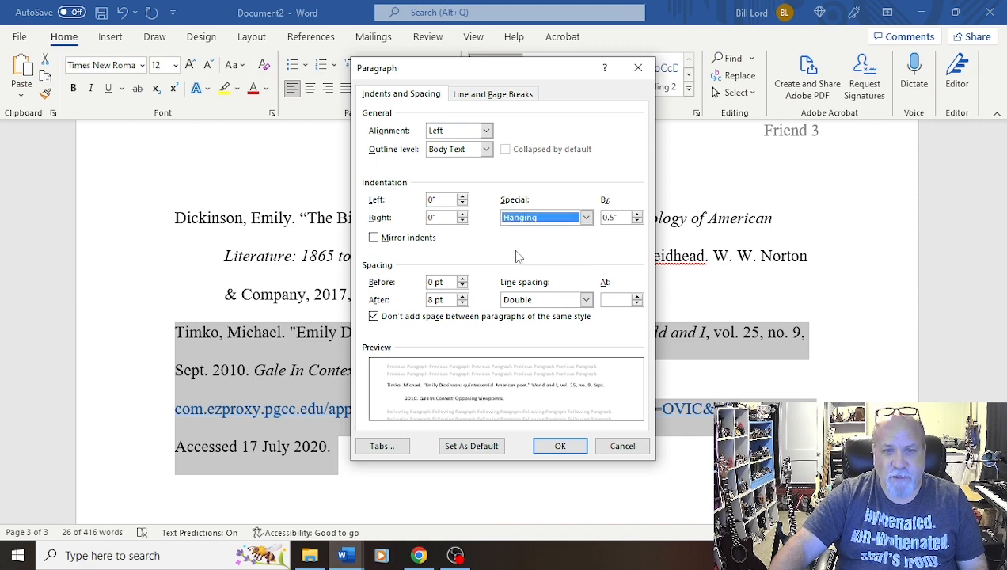
left_click(561, 447)
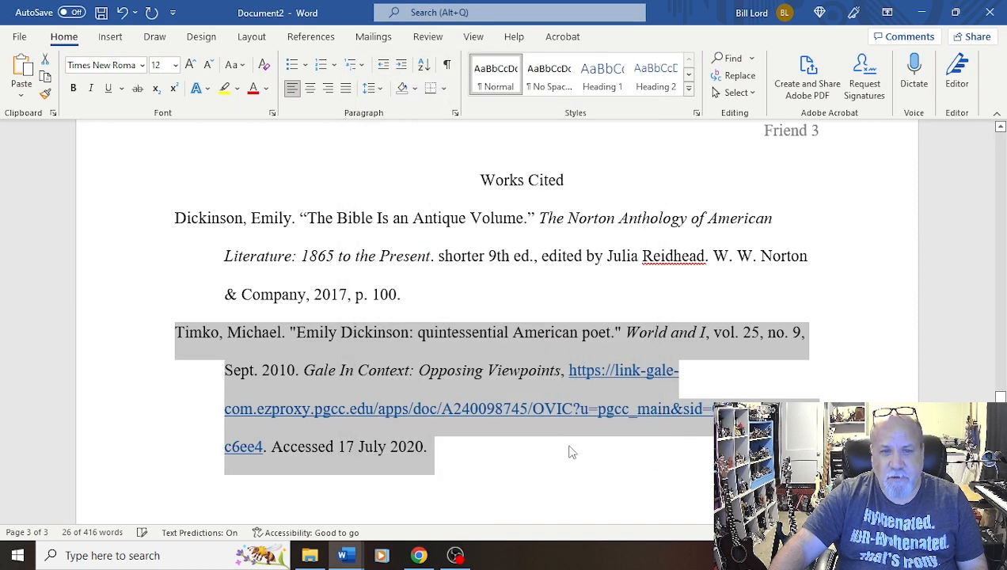
left_click(410, 270)
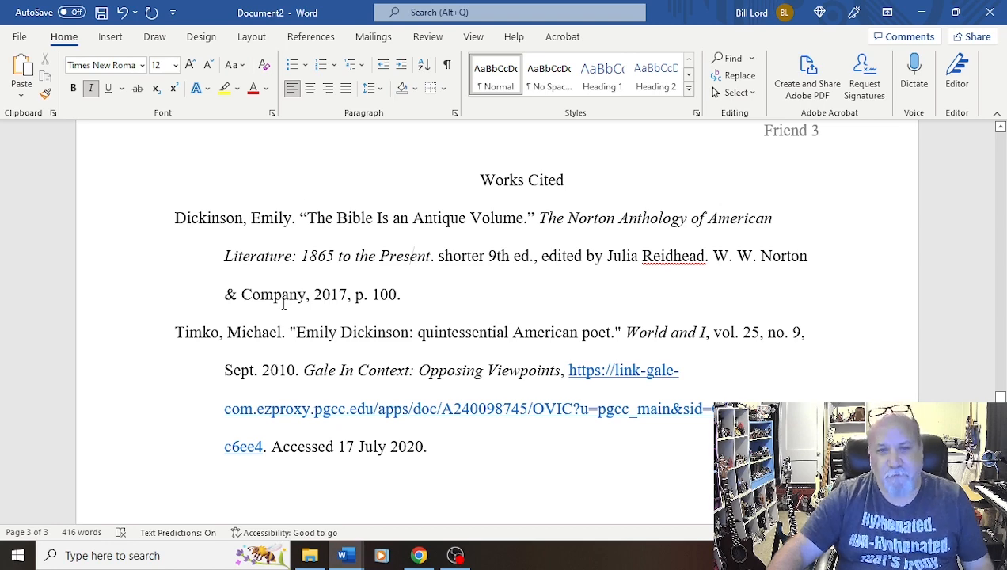
Scroll back up through the paper to review its pages from the Works Cited page toward the beginning
scroll(554, 304, "up", 1)
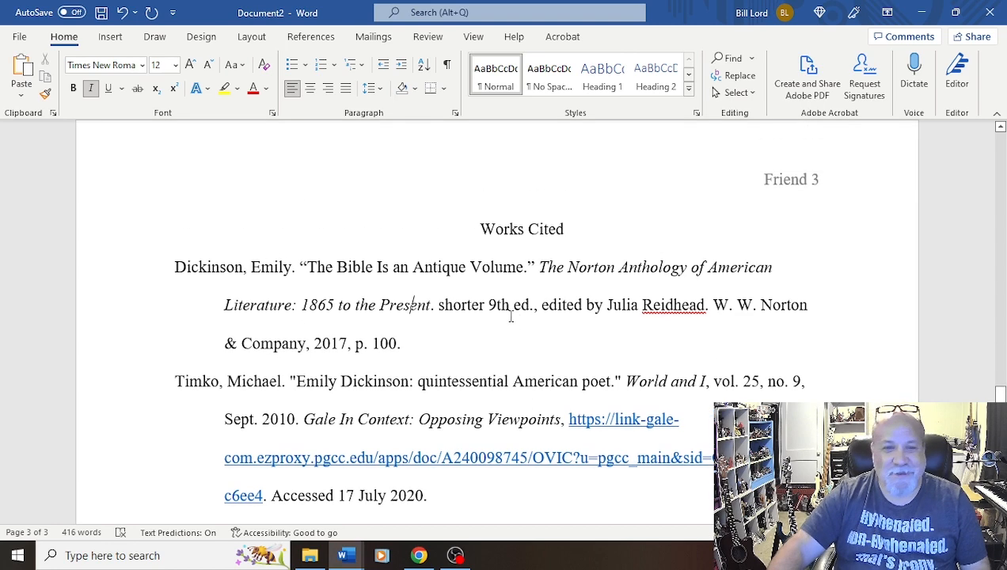
scroll(534, 388, "down", 3)
scroll(533, 408, "up", 3)
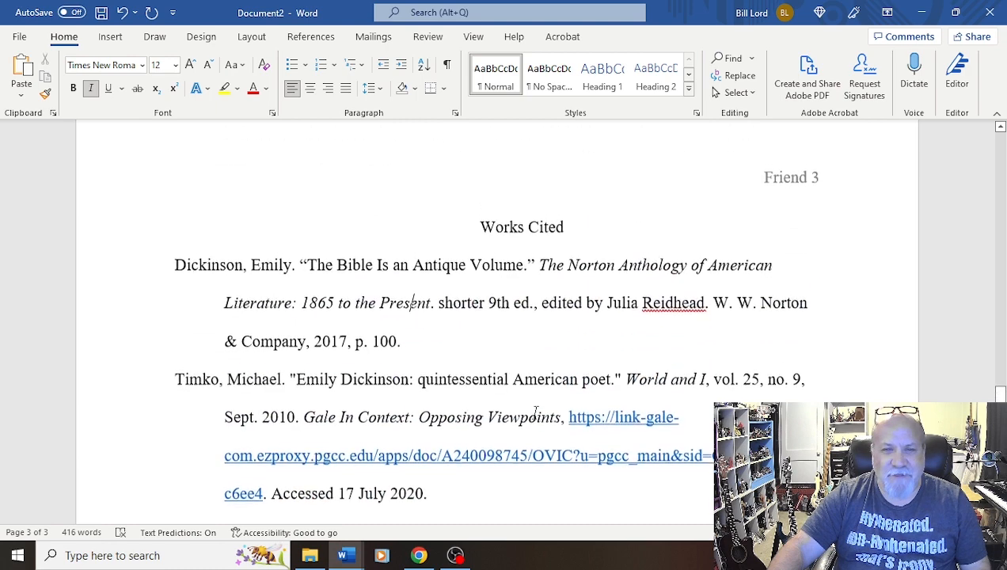
scroll(533, 412, "up", 8)
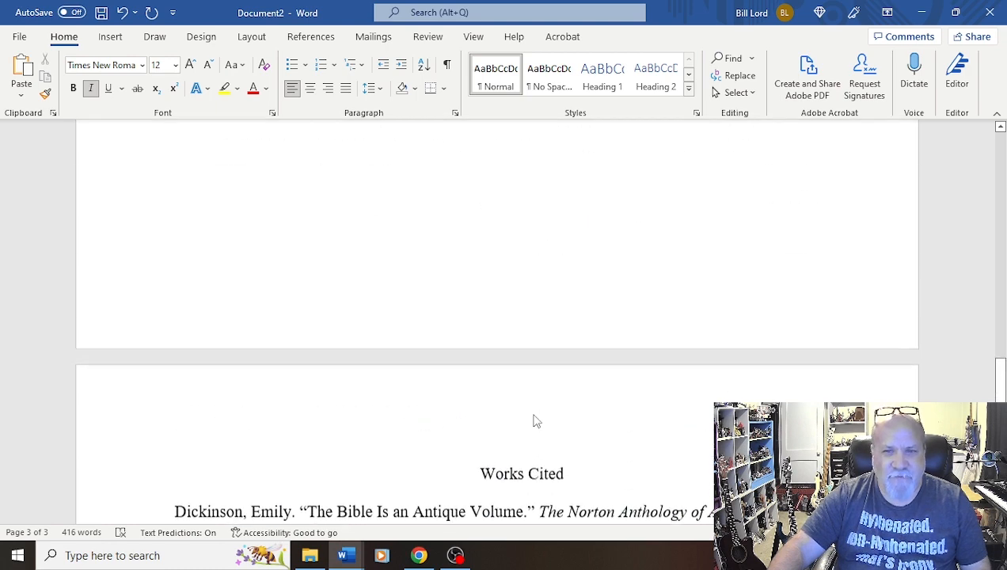
scroll(536, 425, "up", 10)
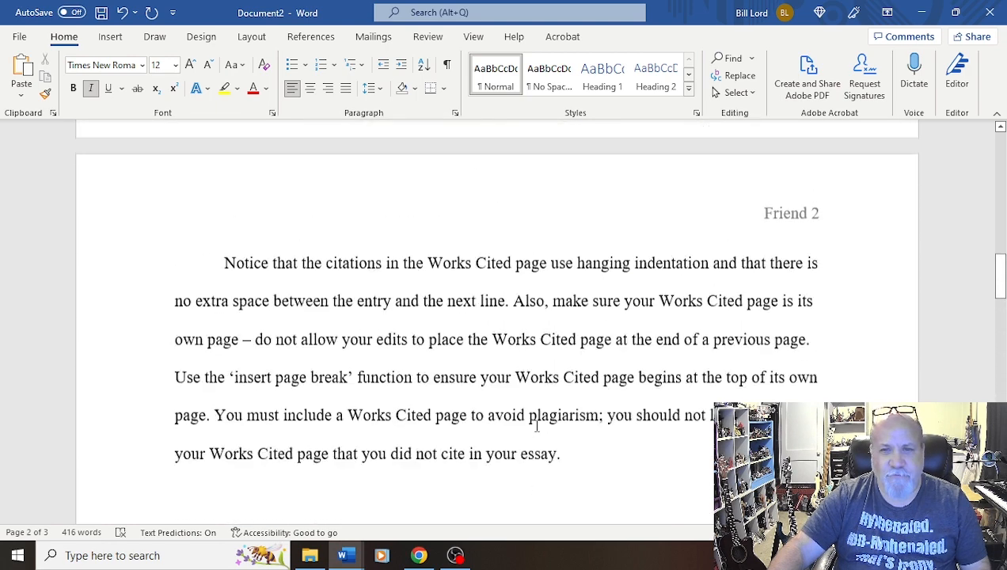
scroll(537, 427, "up", 10)
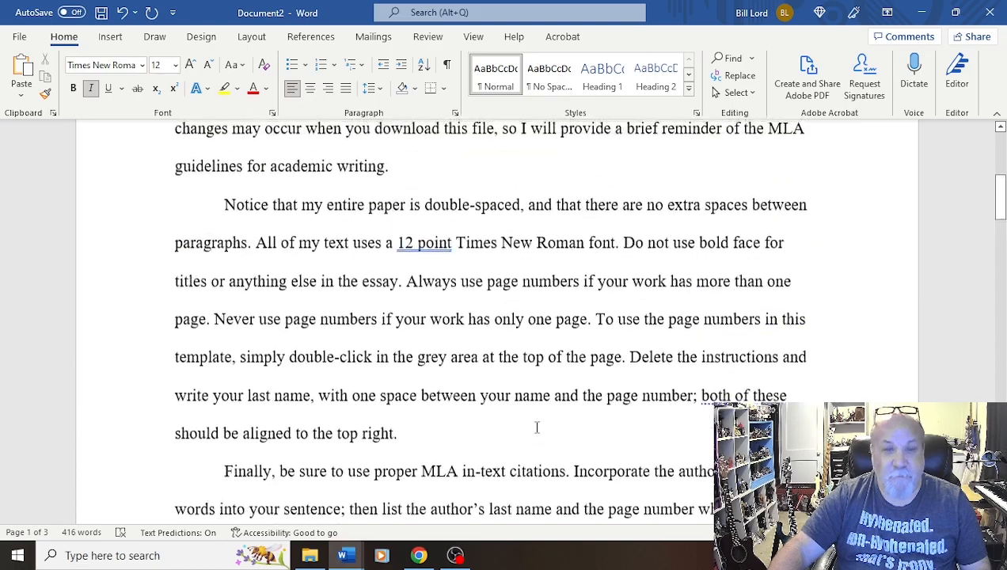